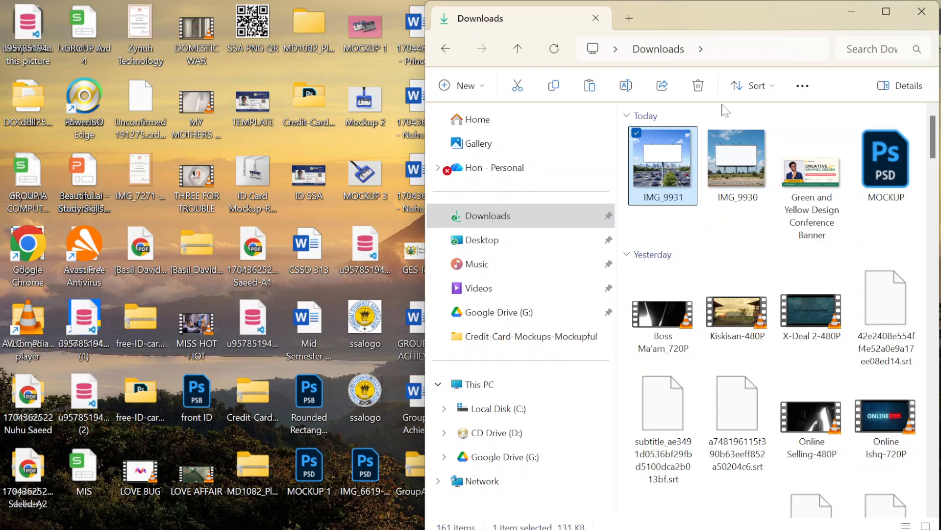
Open the IMG_9931 image from Downloads in Adobe Photoshop 2023 and update it from the disk copy.
right_click(678, 166)
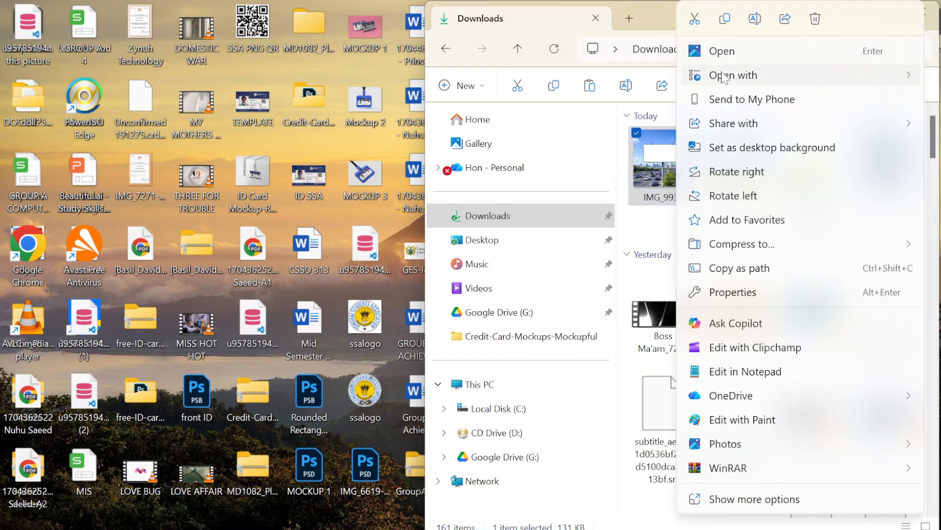
mouse_move(726, 75)
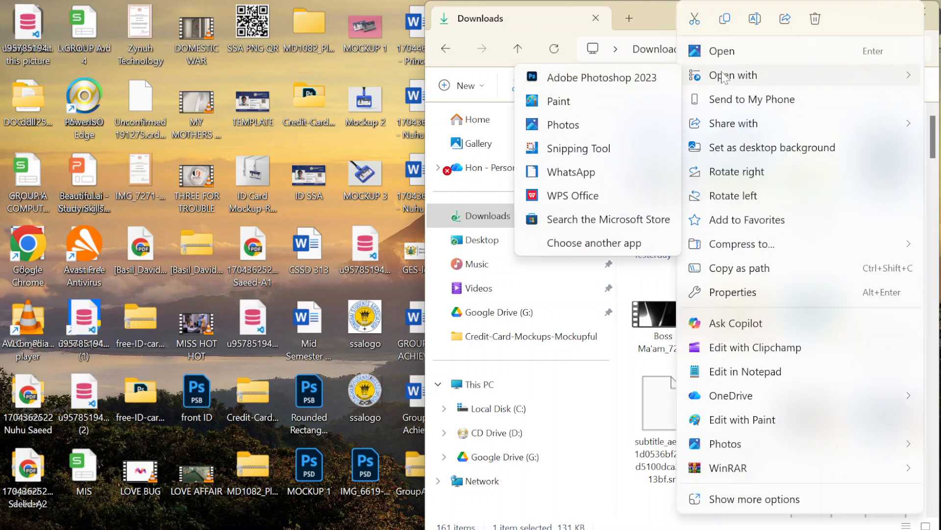
left_click(634, 79)
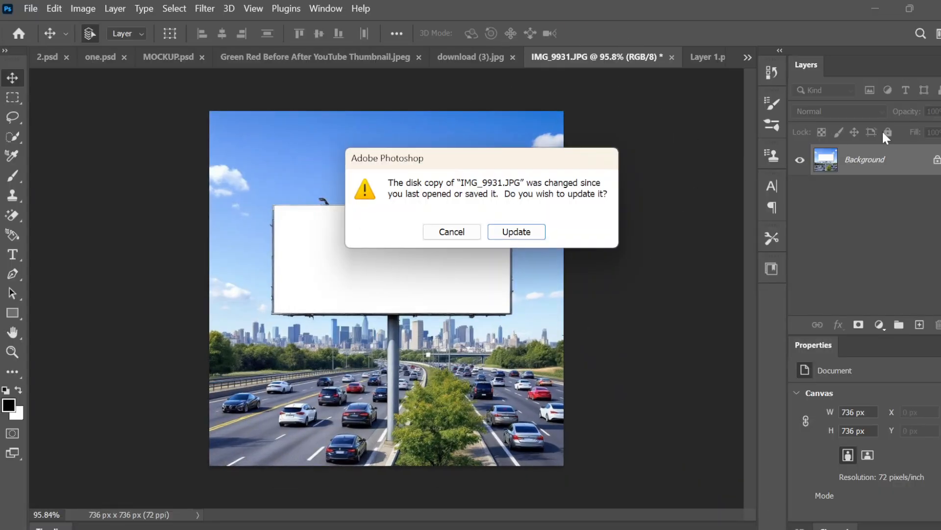
left_click(509, 233)
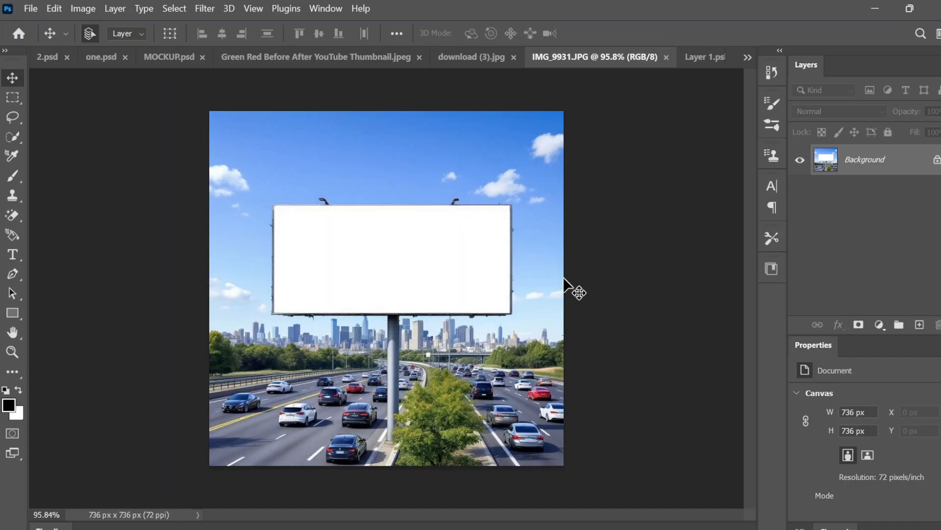
Unlock the Background layer of the billboard image.
scroll(564, 278, "up", 5)
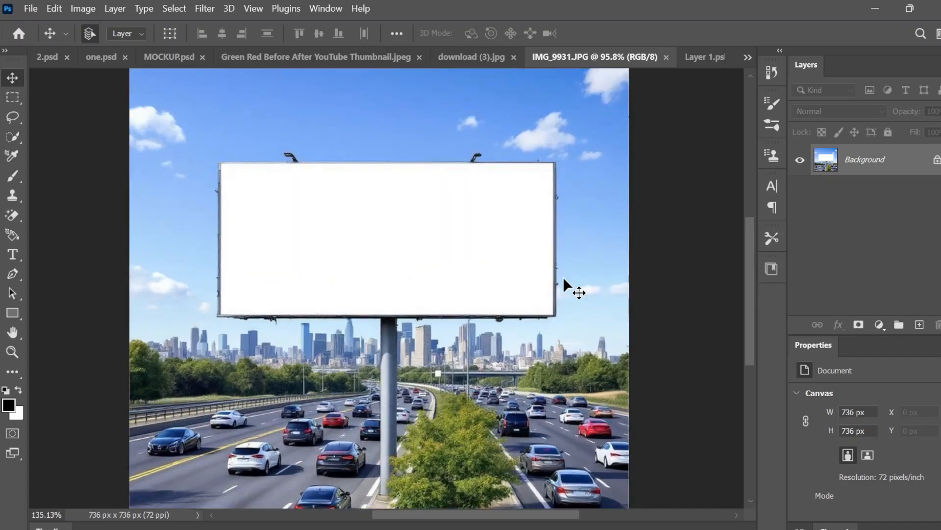
scroll(564, 278, "down", 3)
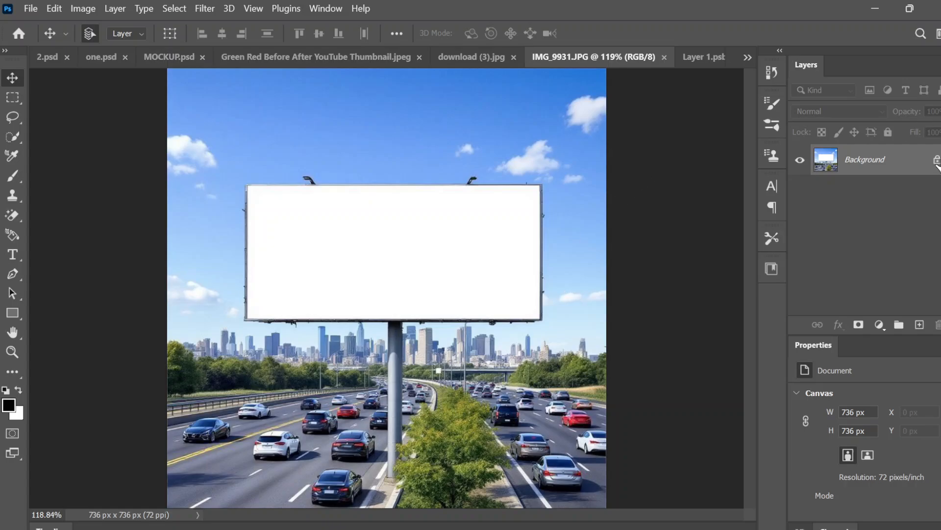
left_click(936, 162)
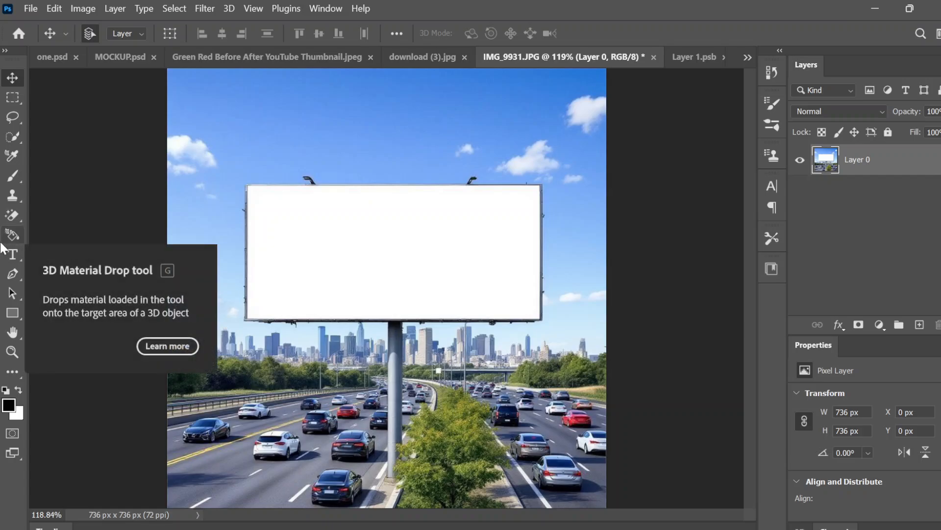
Draw a red rounded rectangle of about 489 by 222 px over the billboard's white panel.
left_click(16, 312)
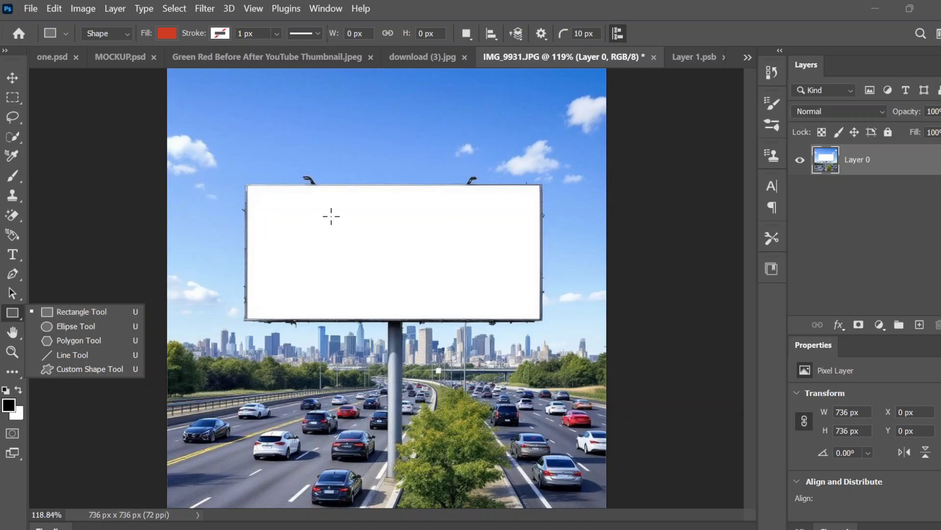
scroll(331, 216, "up", 5)
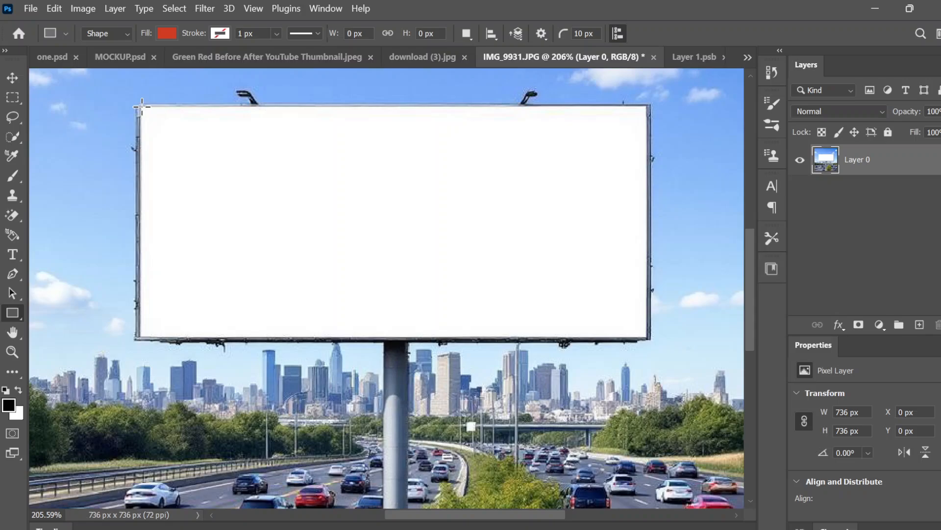
left_click_drag(142, 106, 646, 336)
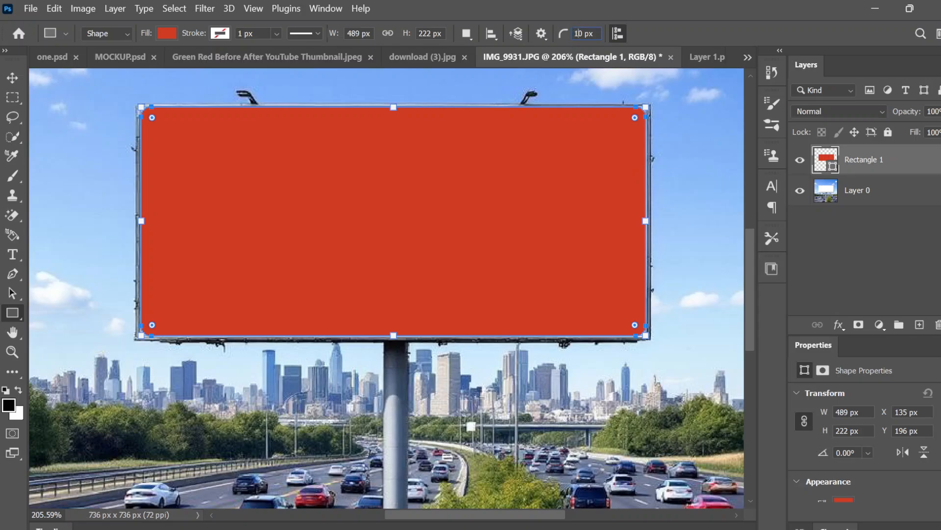
Set the rectangle corner radius to 0 px and delete the rounded rectangle.
type("00")
key("BackSpace")
key("BackSpace")
key("Delete")
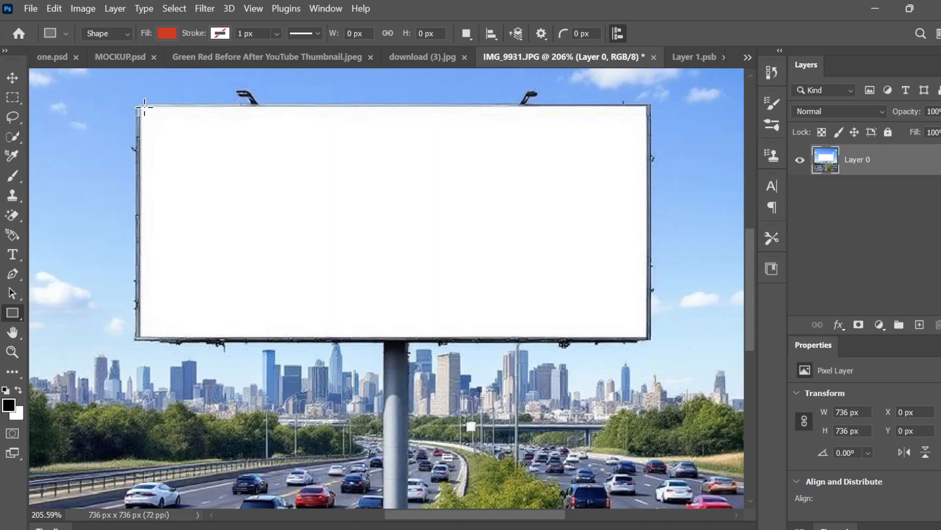
Draw a red square-cornered rectangle of about 490 by 224 px over the billboard's white panel.
scroll(144, 108, "up", 3)
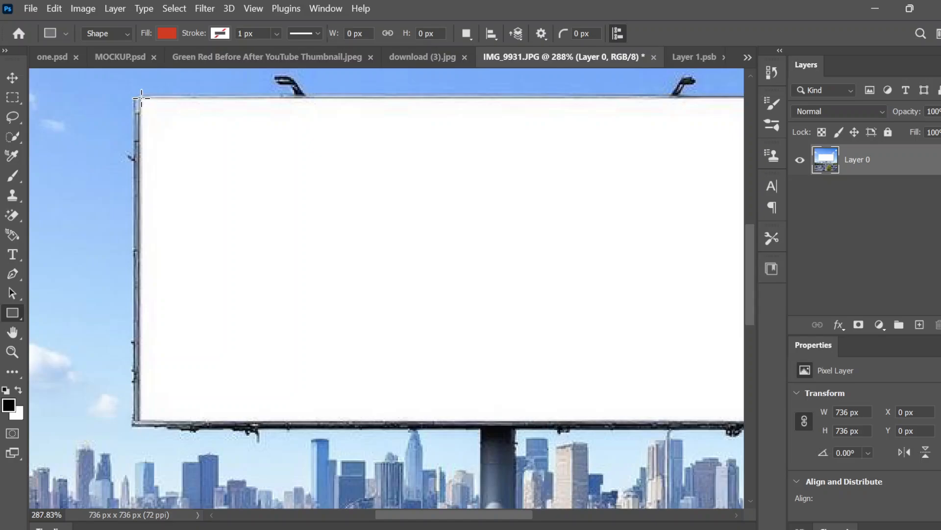
left_click_drag(141, 98, 668, 420)
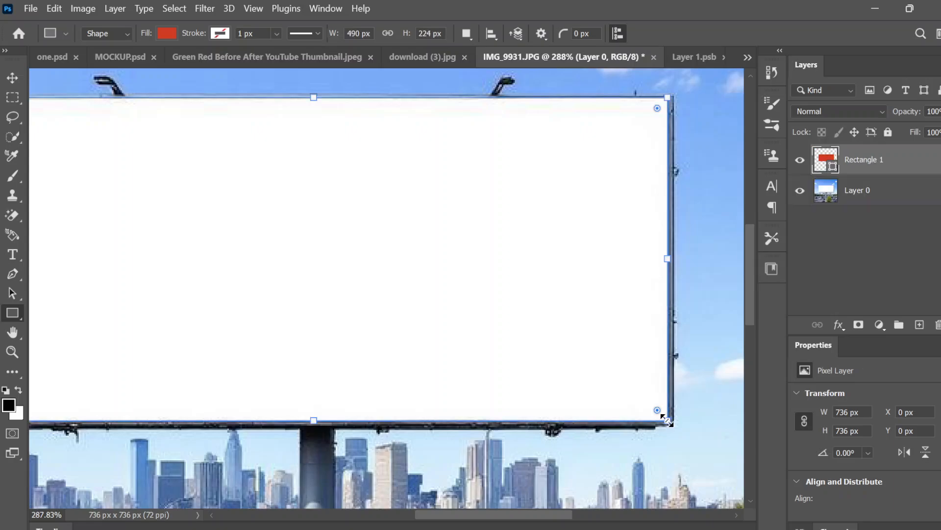
scroll(667, 420, "down", 3)
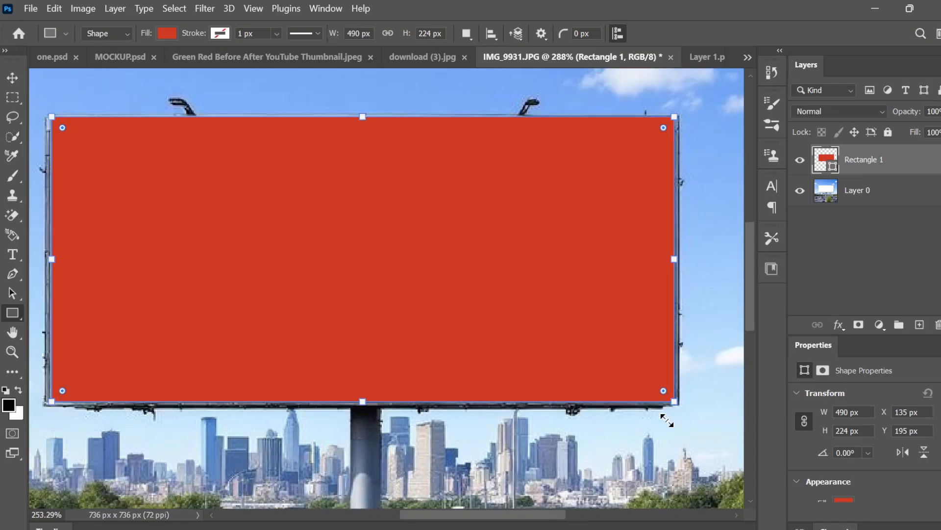
scroll(472, 271, "up", 3)
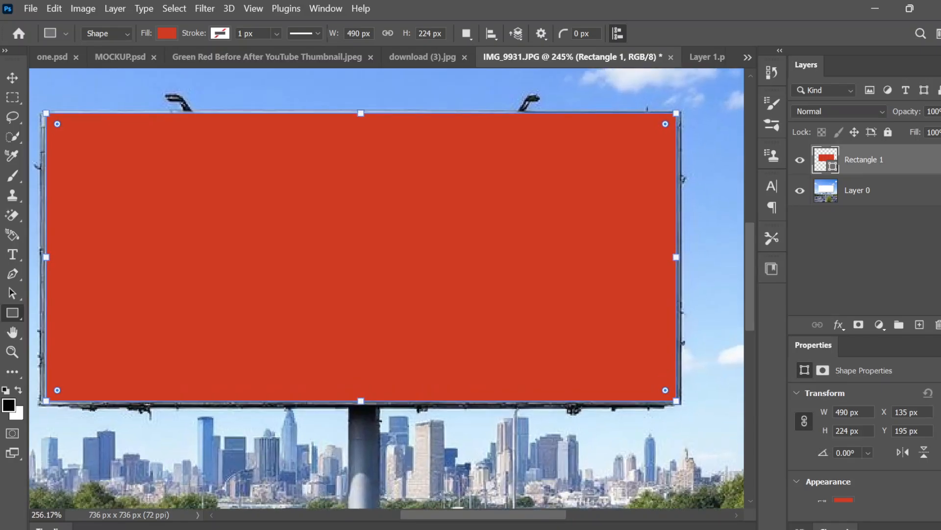
scroll(387, 293, "left", 5)
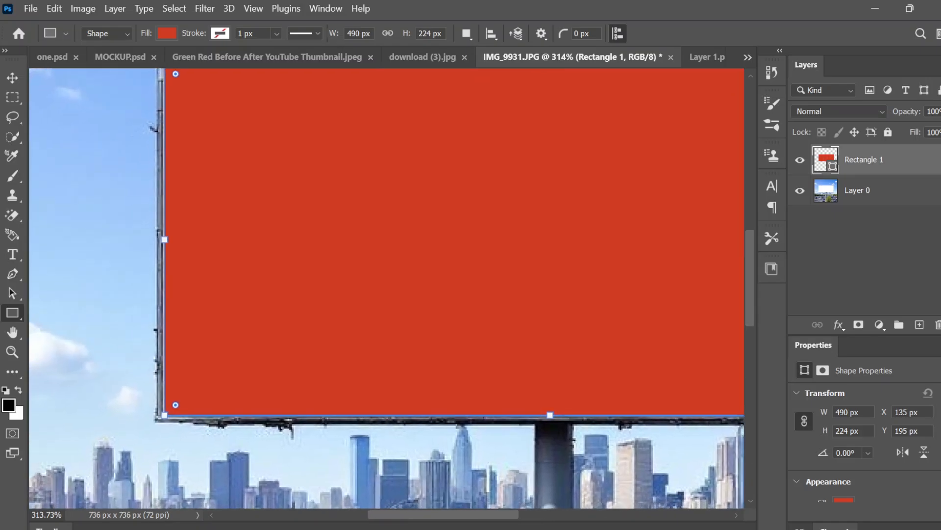
key("Return")
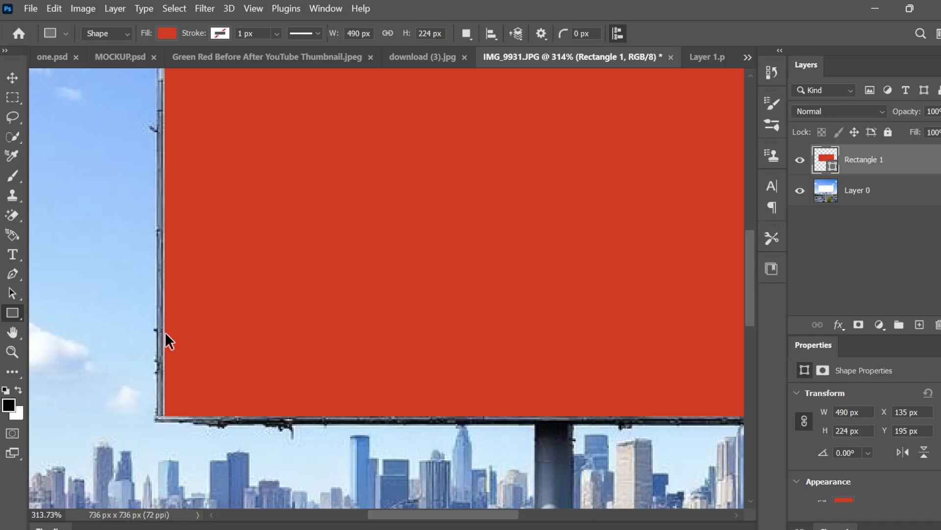
Stretch the rectangle's left edge outward to meet the billboard frame, making it about 492 px wide.
key("ctrl+t")
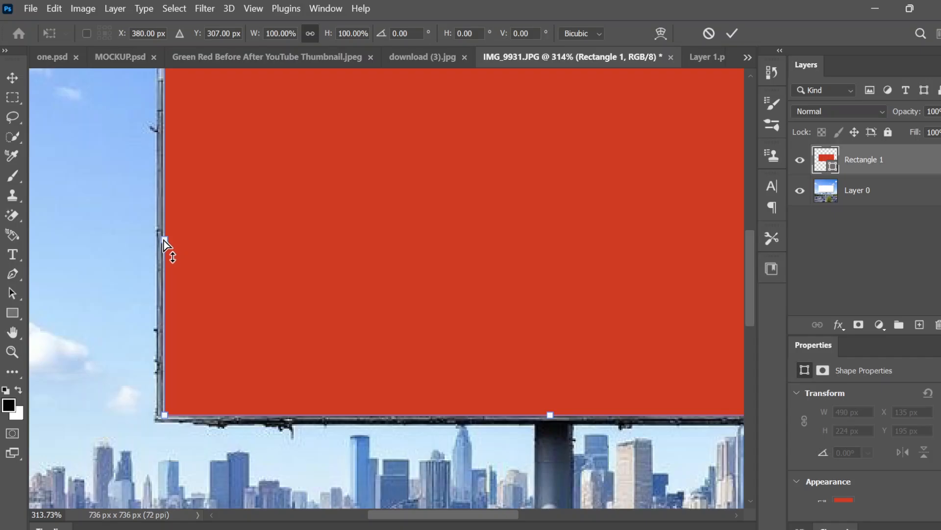
left_click_drag(165, 244, 162, 242)
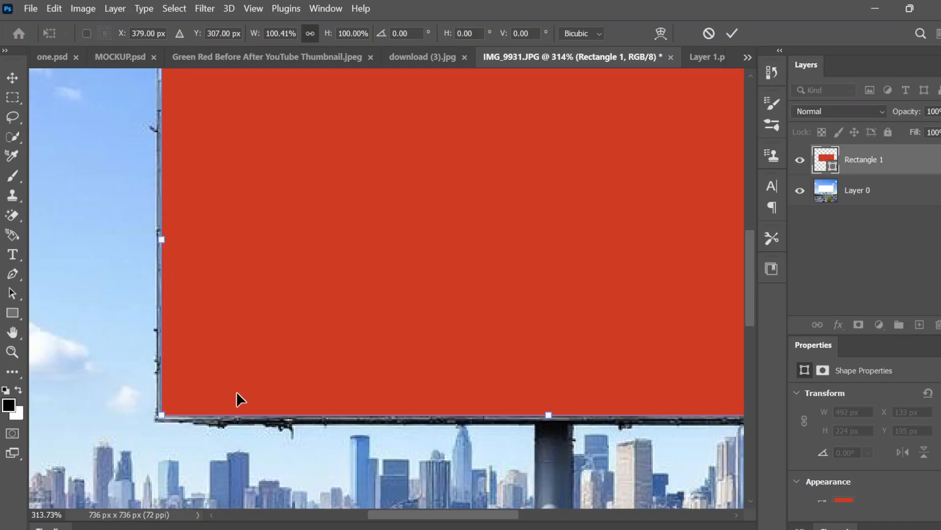
left_click(739, 29)
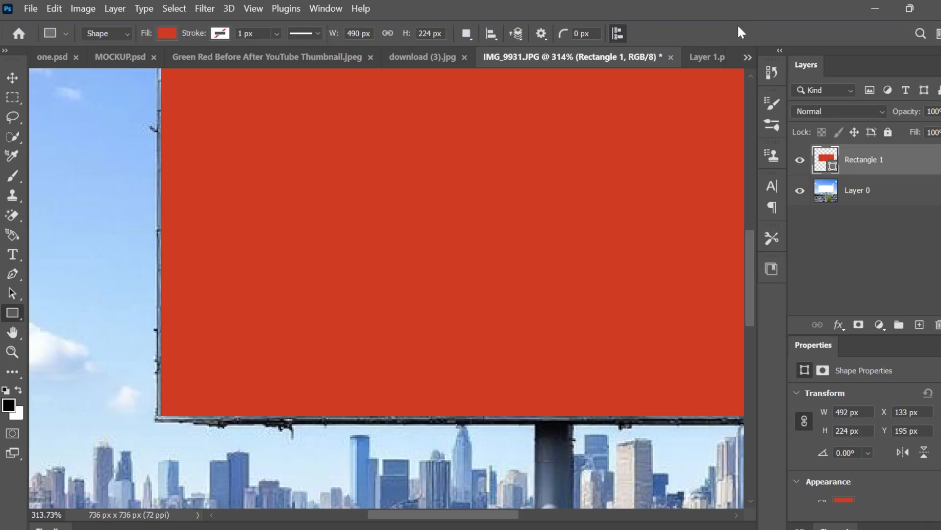
Convert the rectangle layer to a smart object and open its contents for editing.
scroll(682, 89, "down", 3, "alt")
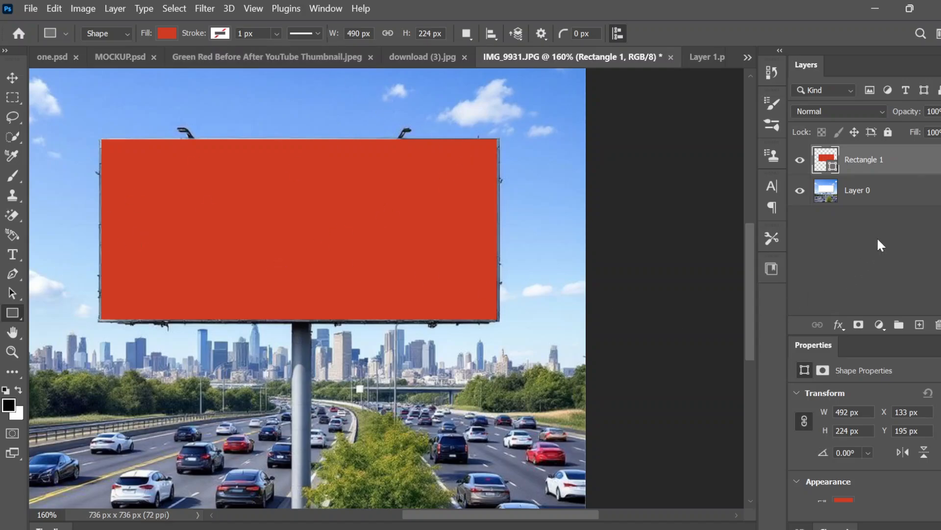
right_click(862, 172)
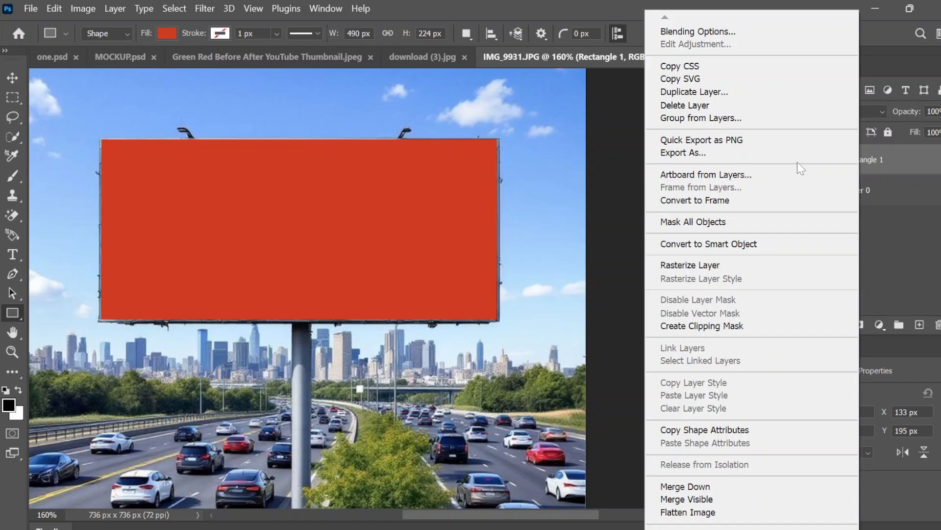
left_click(686, 250)
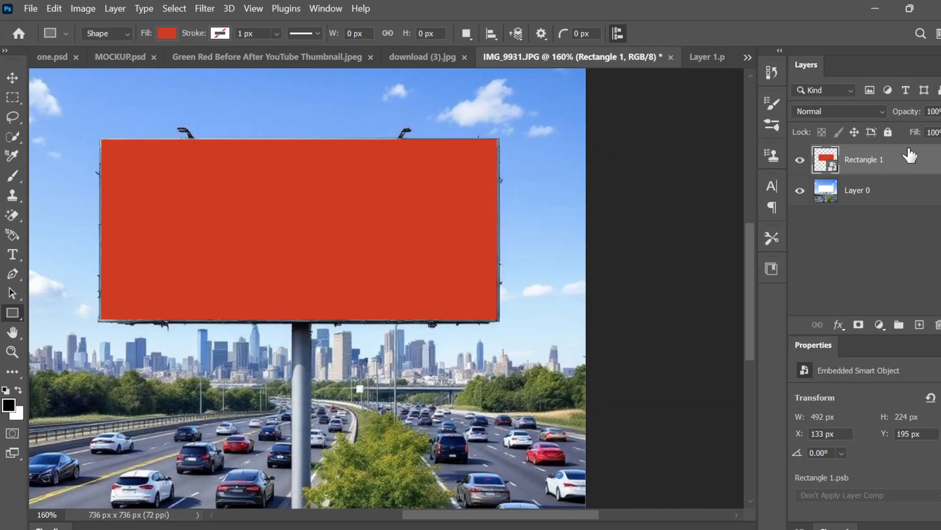
double_click(831, 168)
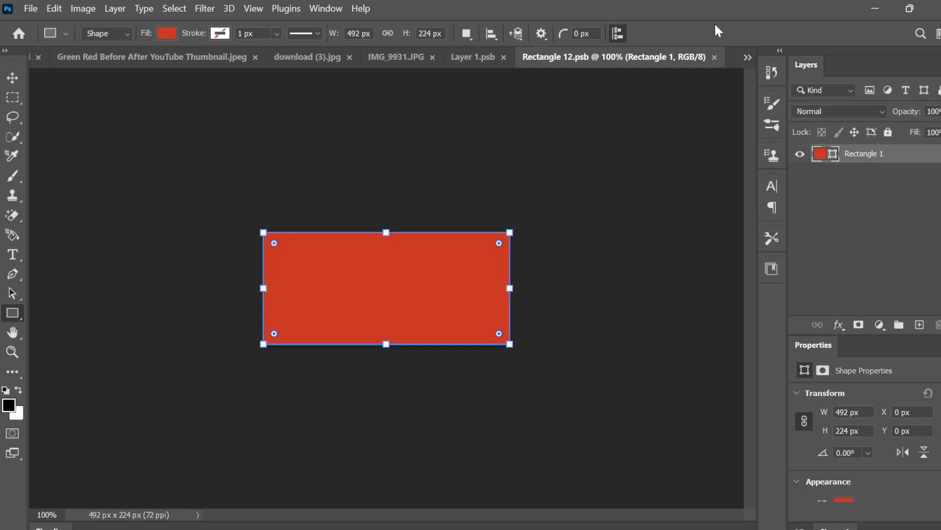
key("Return")
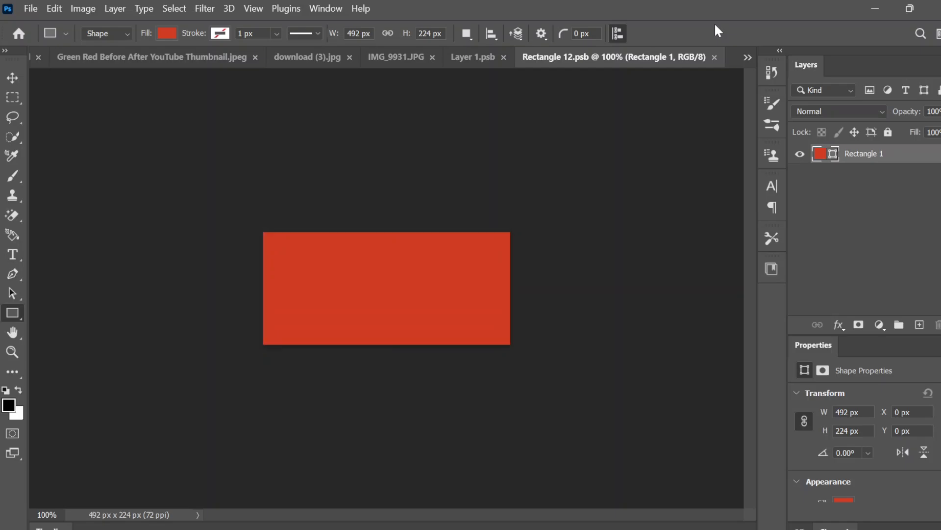
Place the Green and Yellow Design Conference Banner image from Downloads as an embedded object.
left_click(35, 6)
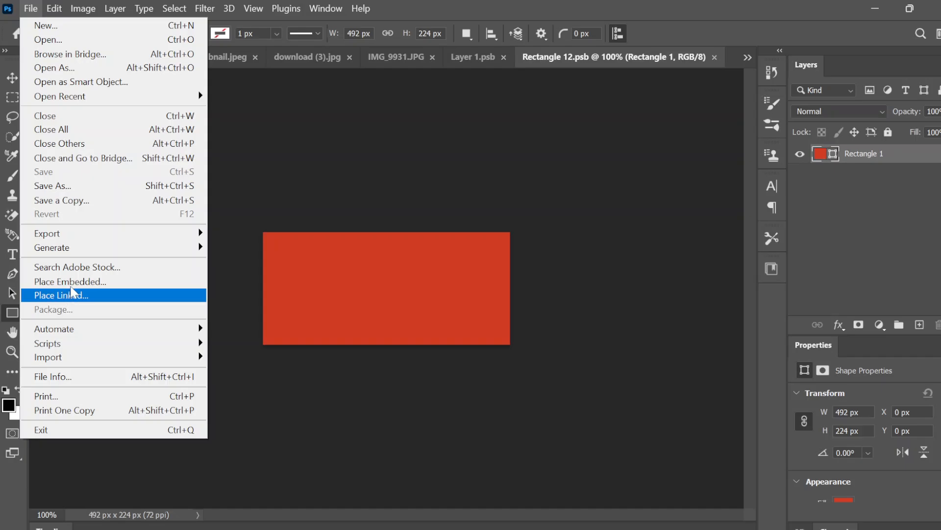
left_click(77, 280)
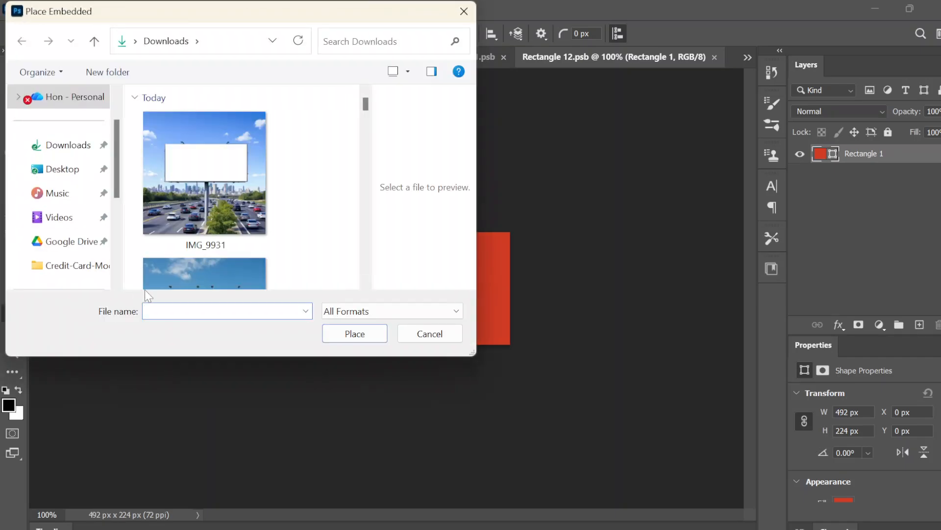
scroll(193, 233, "down", 5)
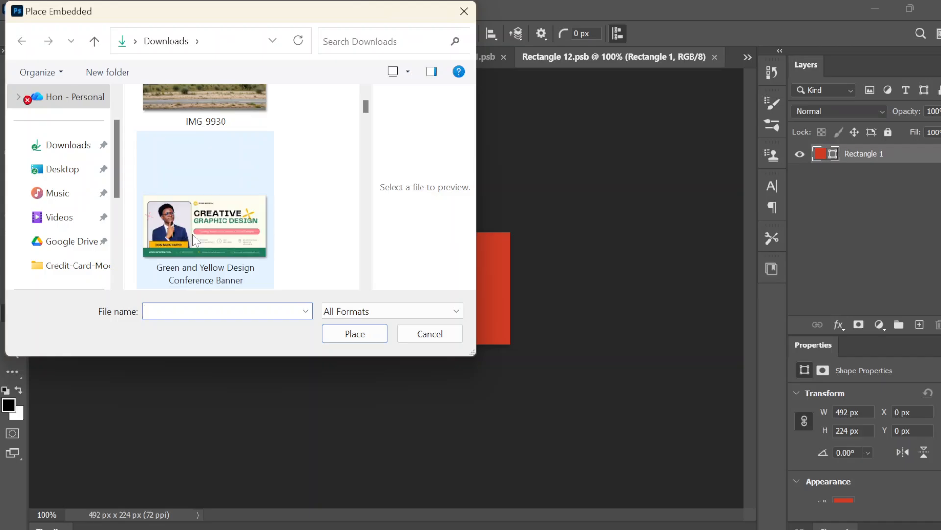
double_click(193, 234)
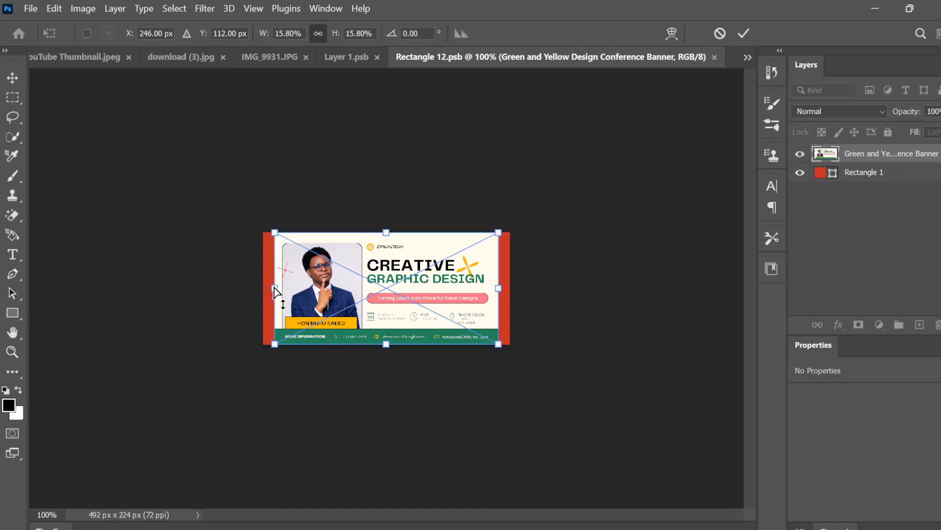
Stretch the placed banner sideways to cover the whole red rectangle, then save the smart object's contents.
left_click_drag(275, 290, 263, 289)
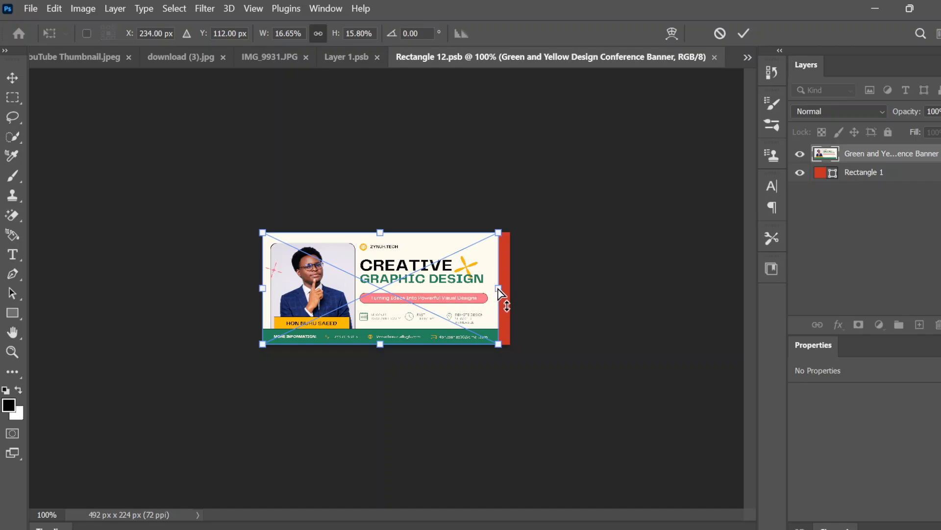
left_click_drag(498, 289, 513, 290)
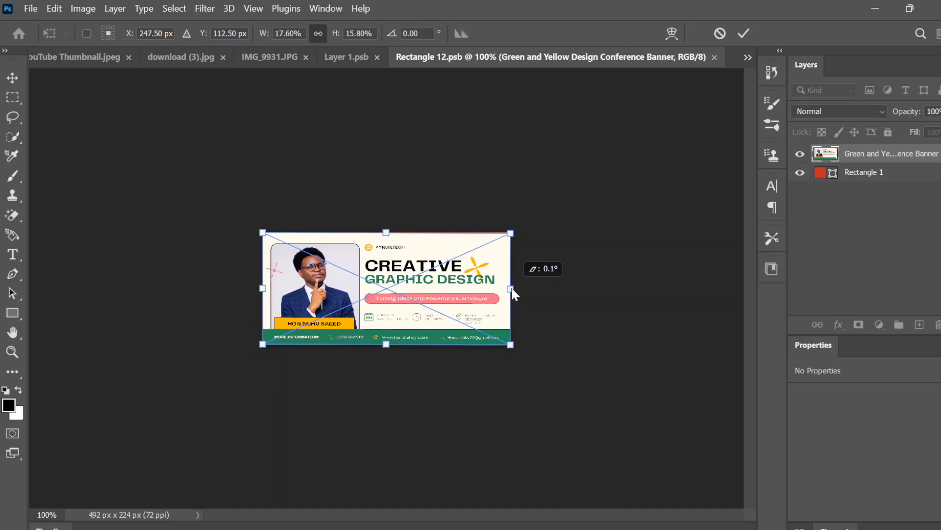
left_click(744, 32)
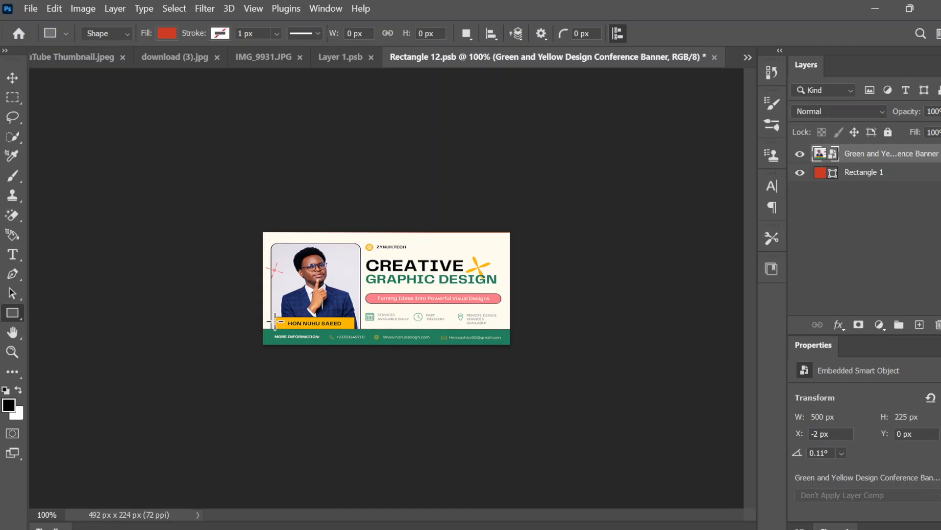
key("ctrl+s")
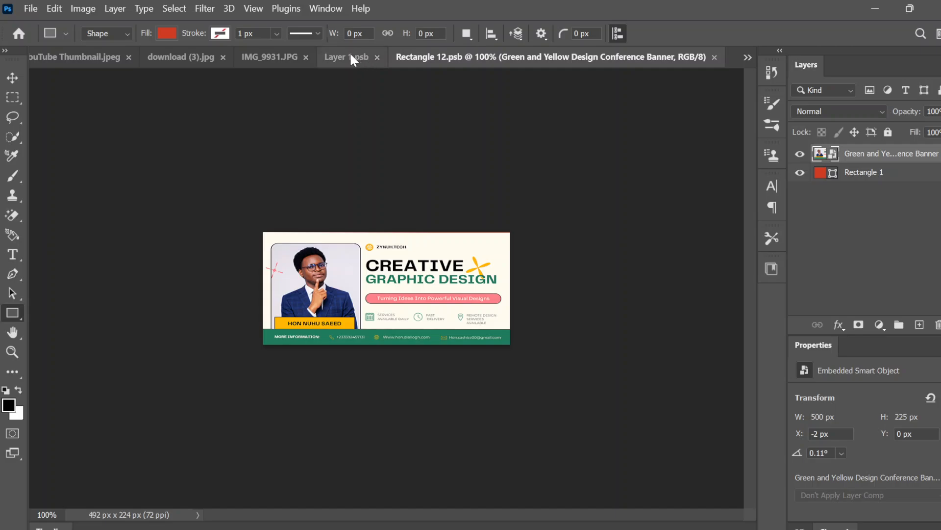
Close the two smart object documents, Rectangle 12.psb and Layer 1.psb, to return to the IMG_9931.JPG billboard image.
left_click(349, 52)
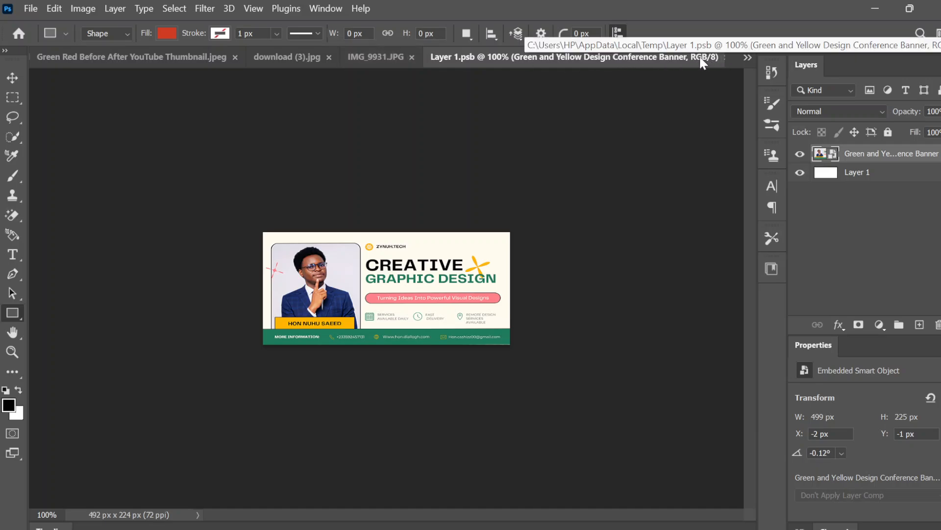
left_click(746, 56)
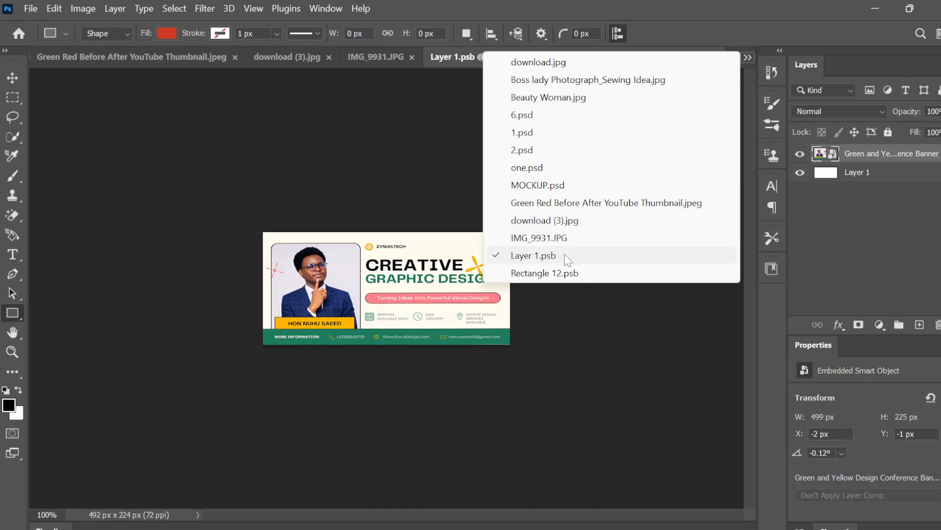
left_click(559, 273)
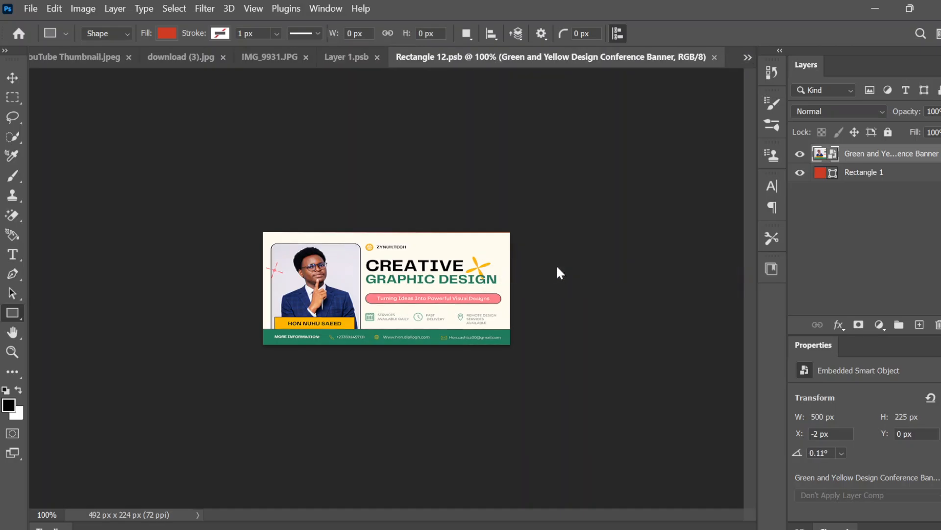
left_click(714, 59)
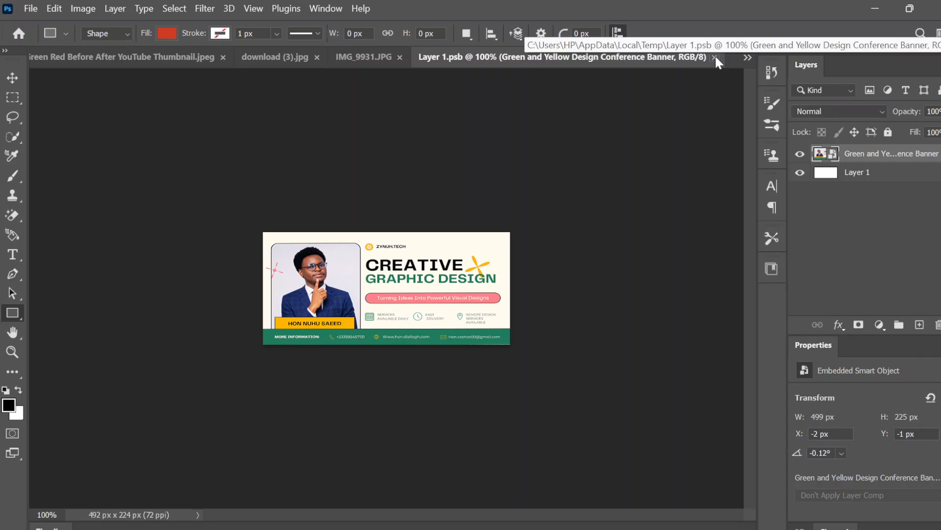
left_click(715, 57)
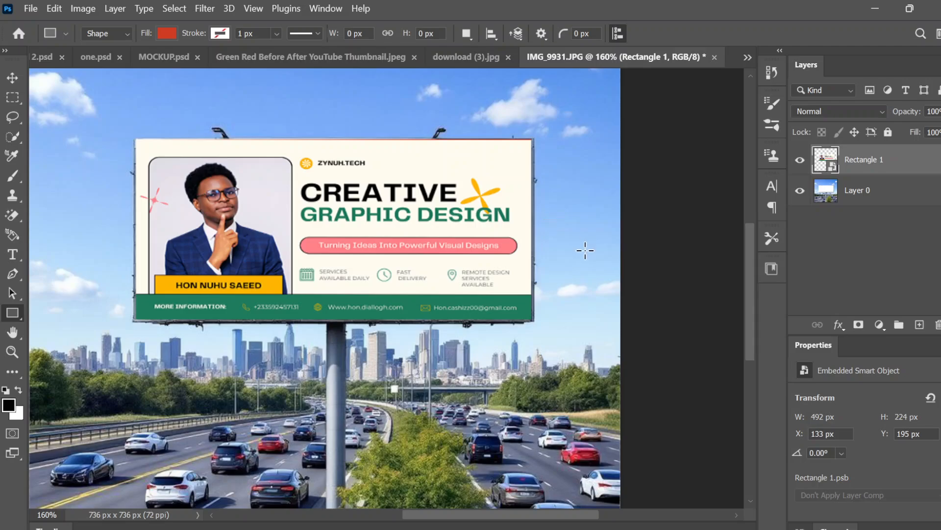
Hide and show the banner smart object to compare it with the blank billboard, and set its blend mode to Multiply.
scroll(585, 250, "down", 5)
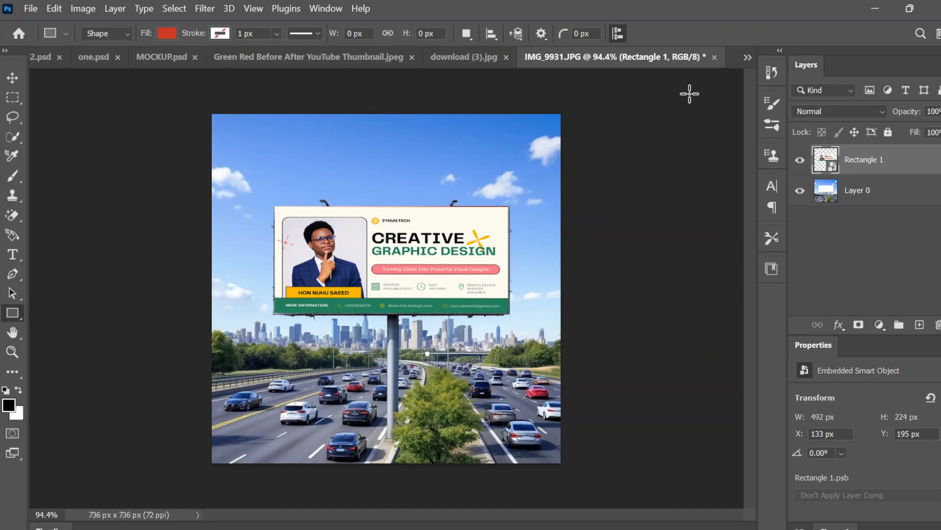
left_click(800, 161)
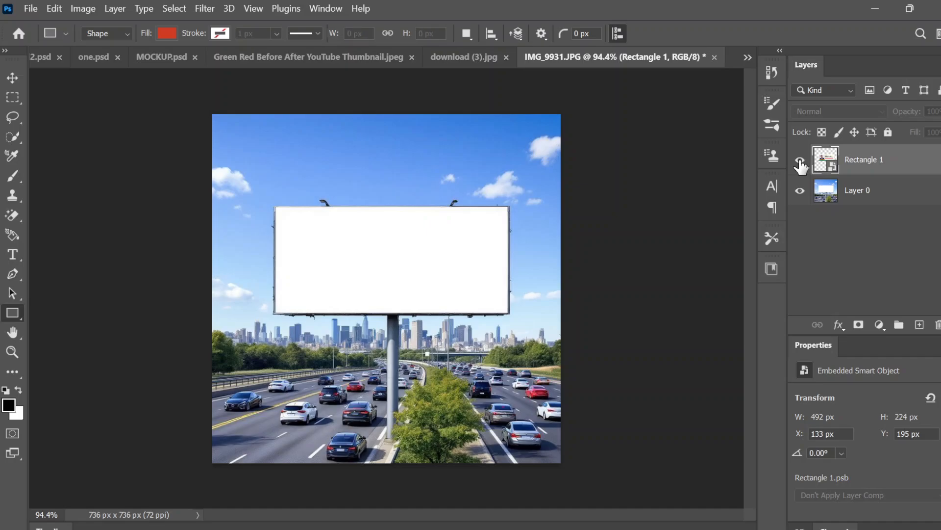
left_click(800, 161)
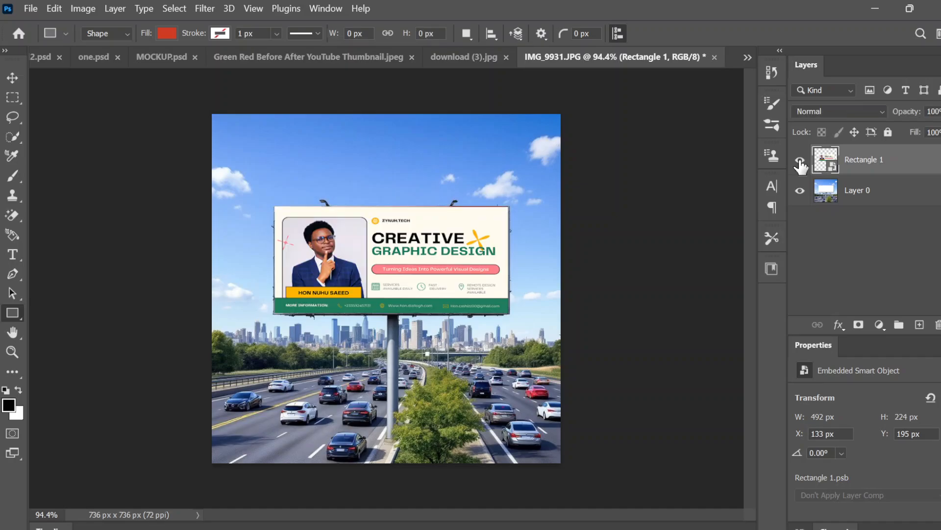
left_click(878, 114)
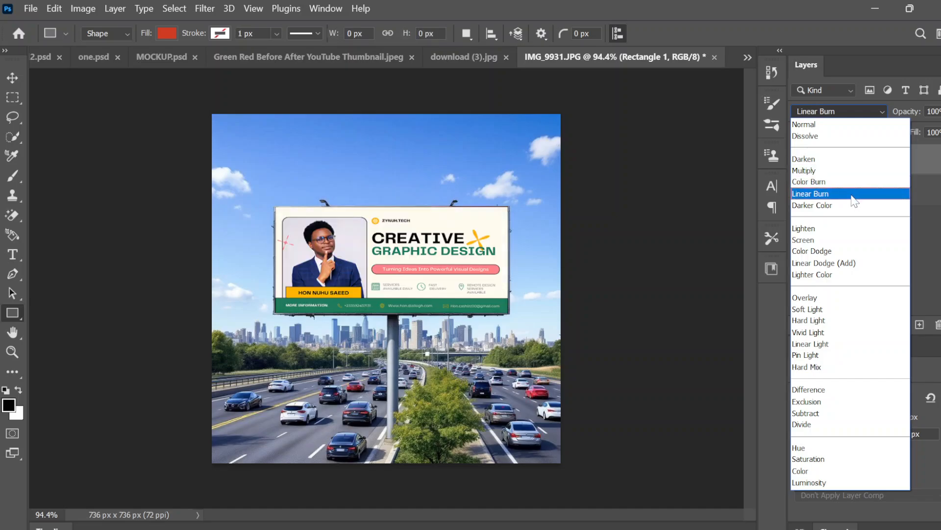
left_click(836, 170)
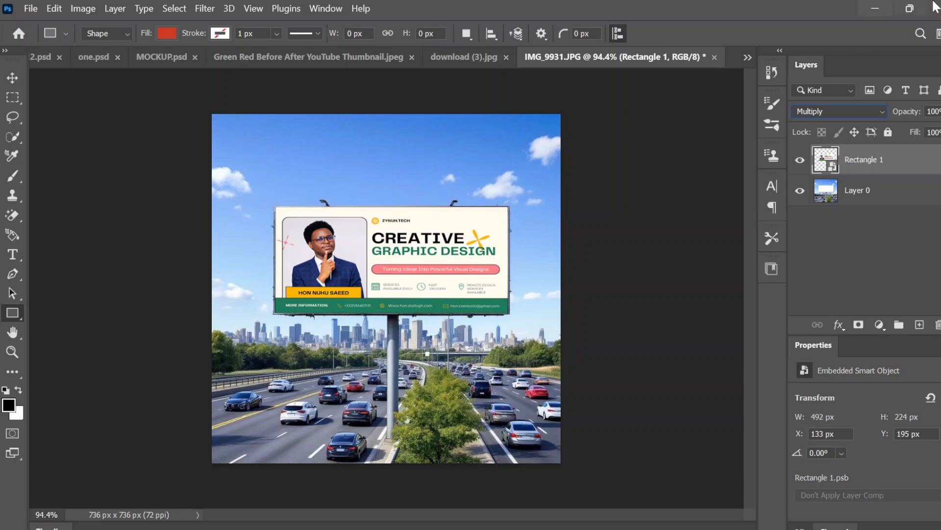
Switch to the Downloads folder in File Explorer and open IMG_9930 with Adobe Photoshop 2023.
left_click(880, 6)
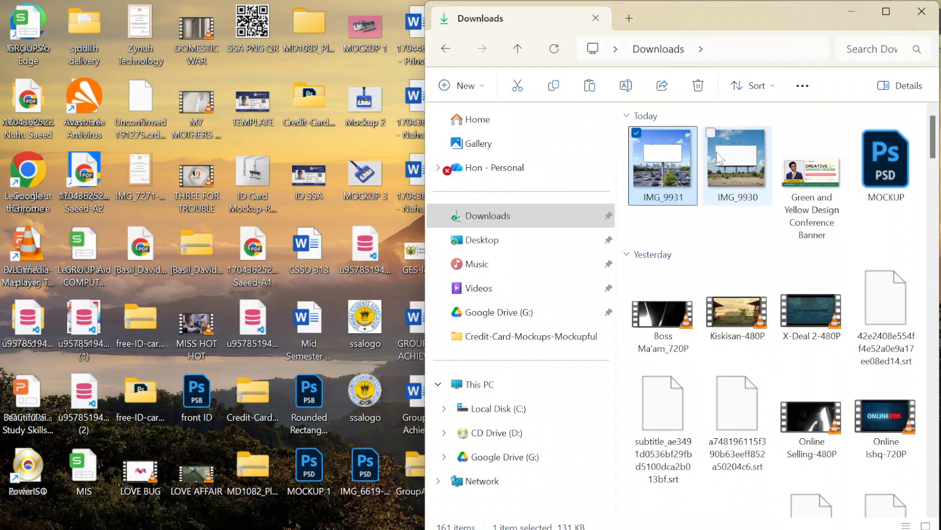
left_click(732, 165)
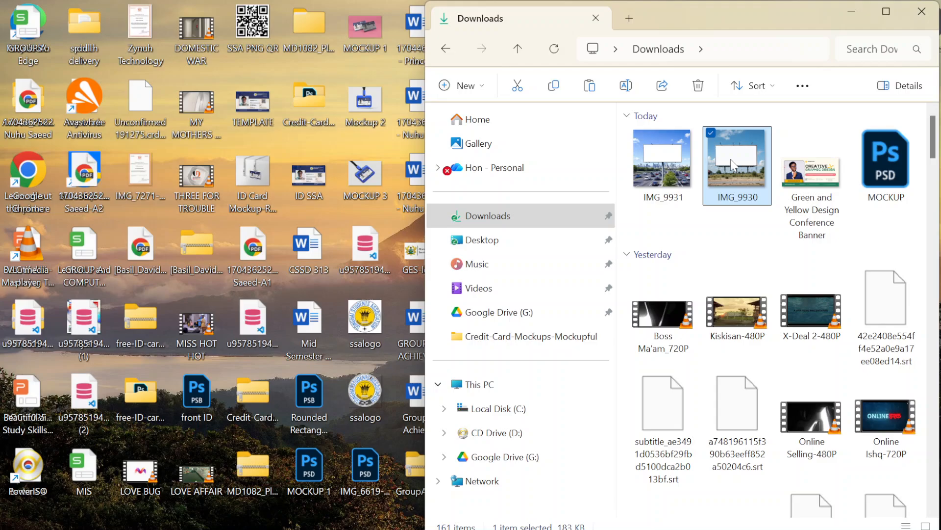
right_click(732, 165)
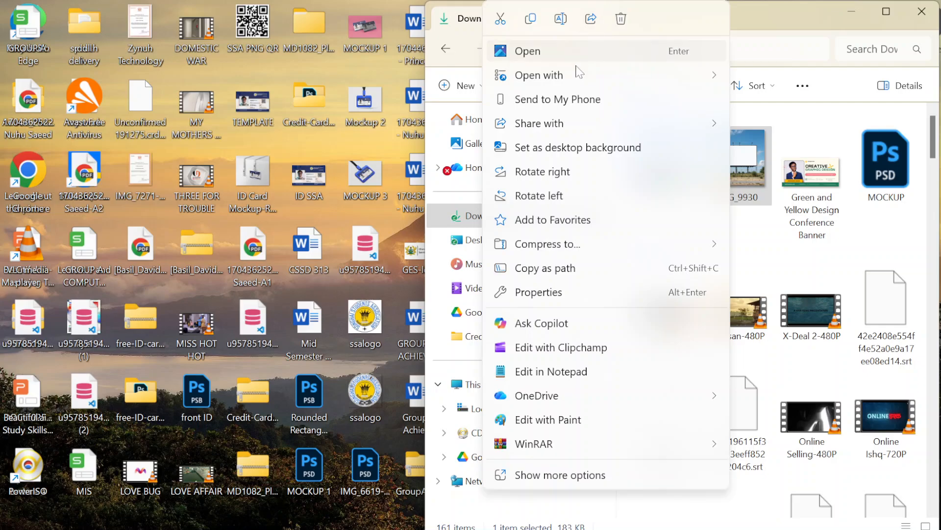
mouse_move(578, 74)
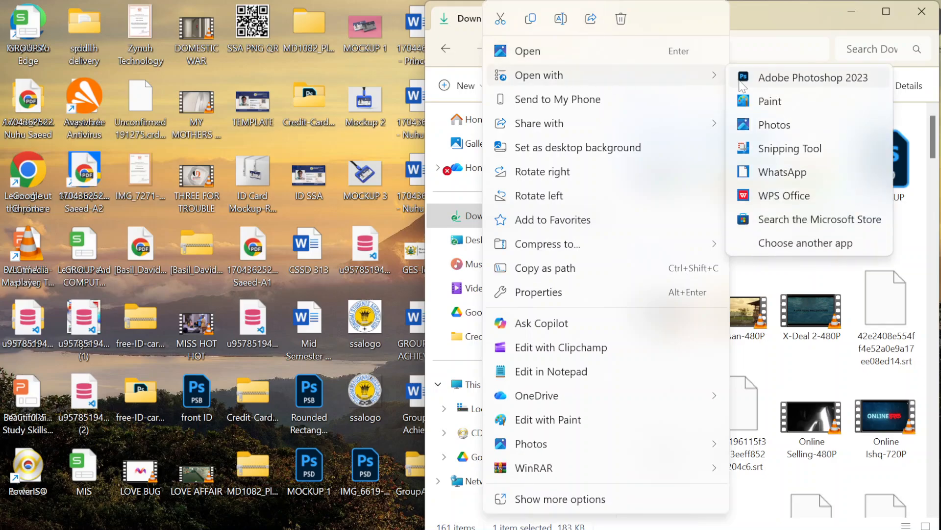
left_click(743, 81)
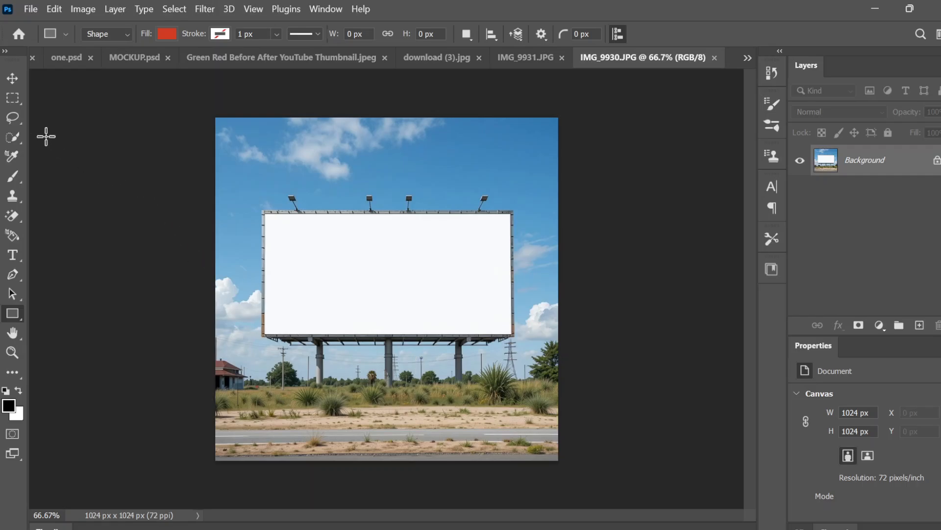
Select the billboard's blank white panel with the Quick Selection Tool and copy it to a new layer.
left_click(12, 133)
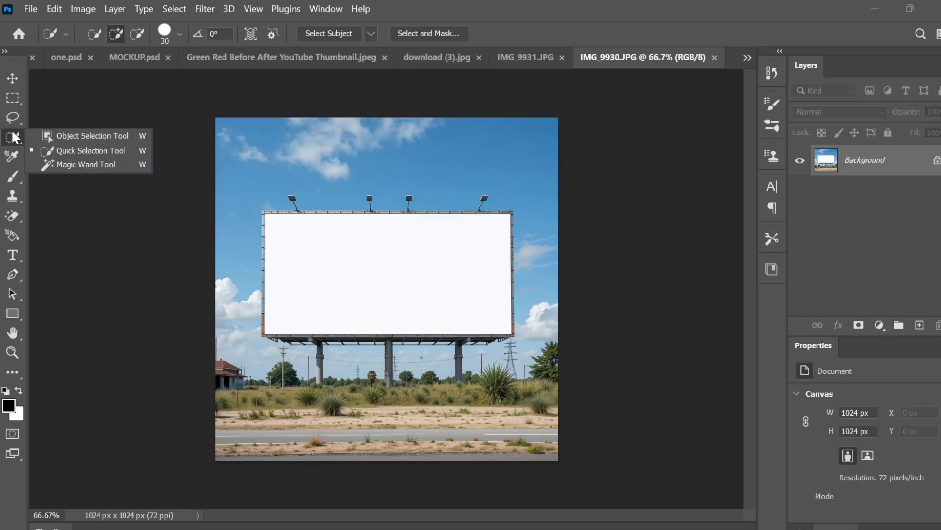
left_click(76, 150)
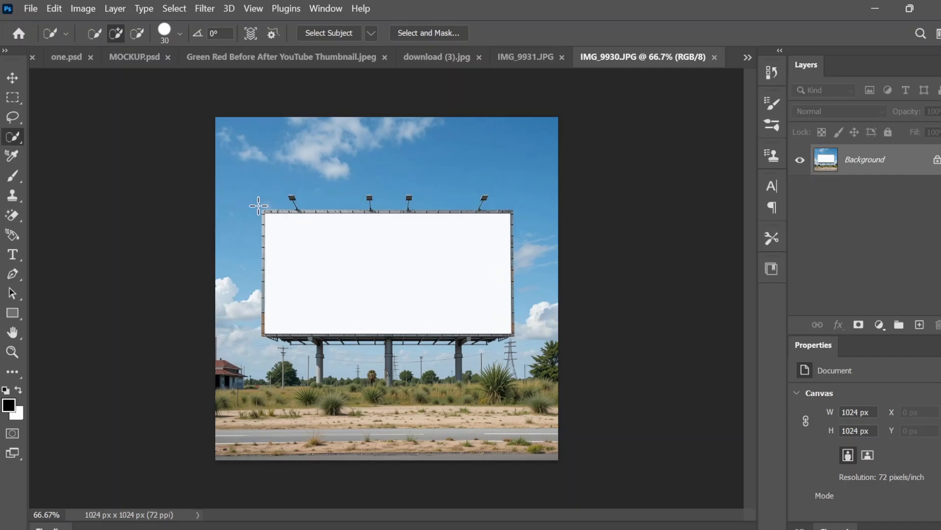
scroll(442, 186, "up", 3)
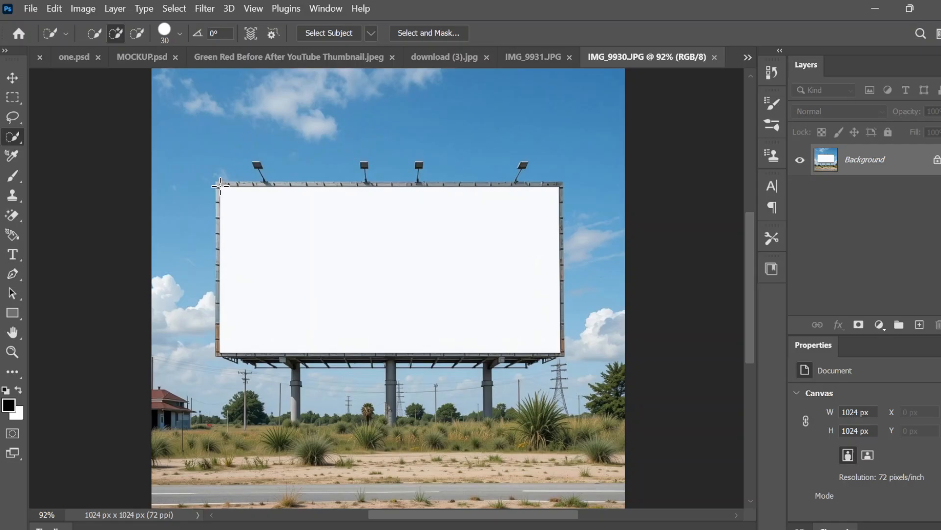
left_click_drag(220, 185, 229, 309)
key("ctrl+d")
left_click(345, 270)
left_click_drag(264, 309, 422, 338)
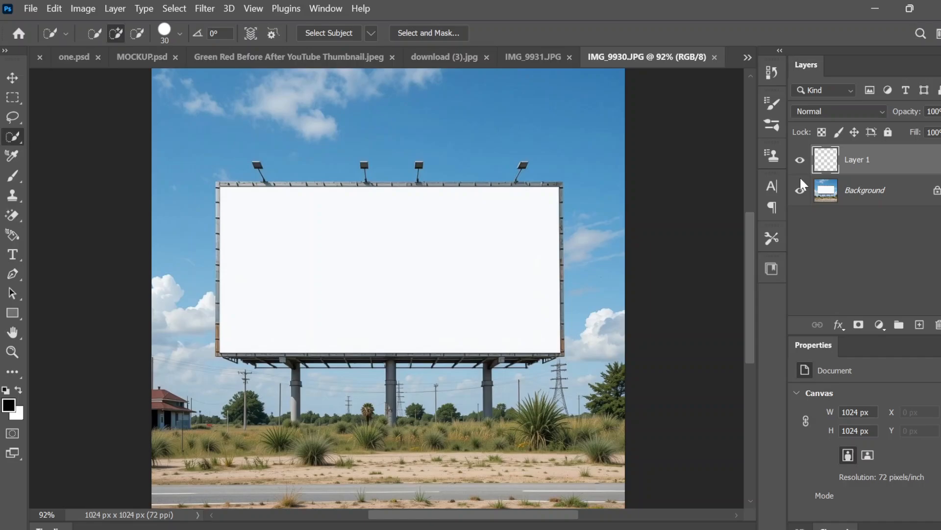
Convert the copied panel layer to a smart object and open its contents for editing.
left_click(869, 159)
right_click(870, 161)
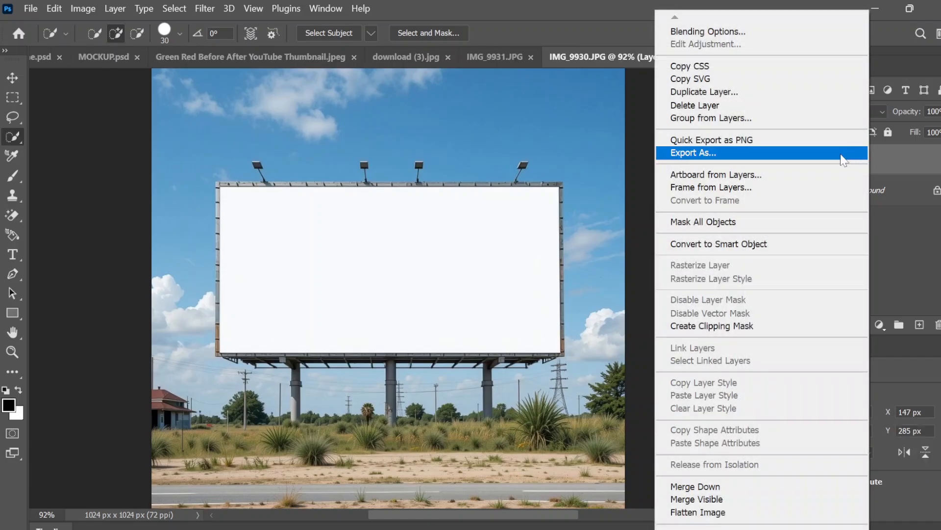
left_click(752, 244)
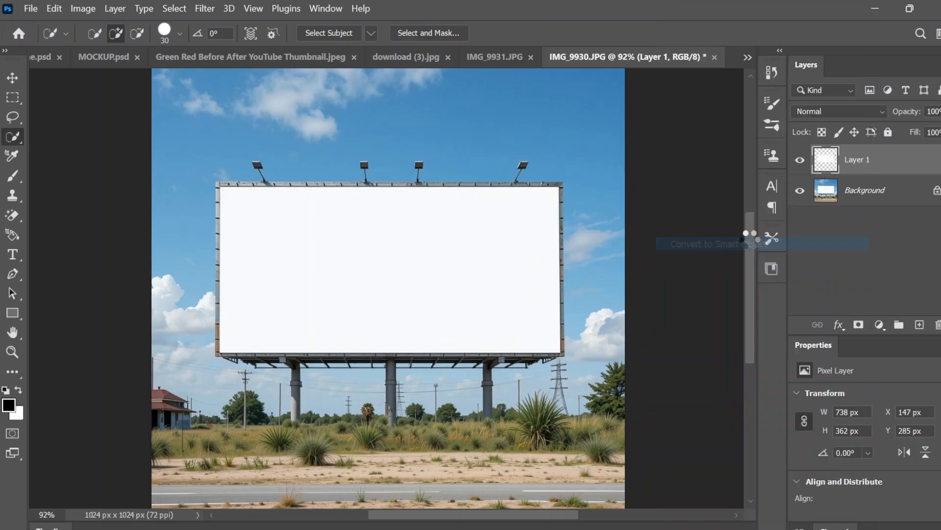
double_click(835, 169)
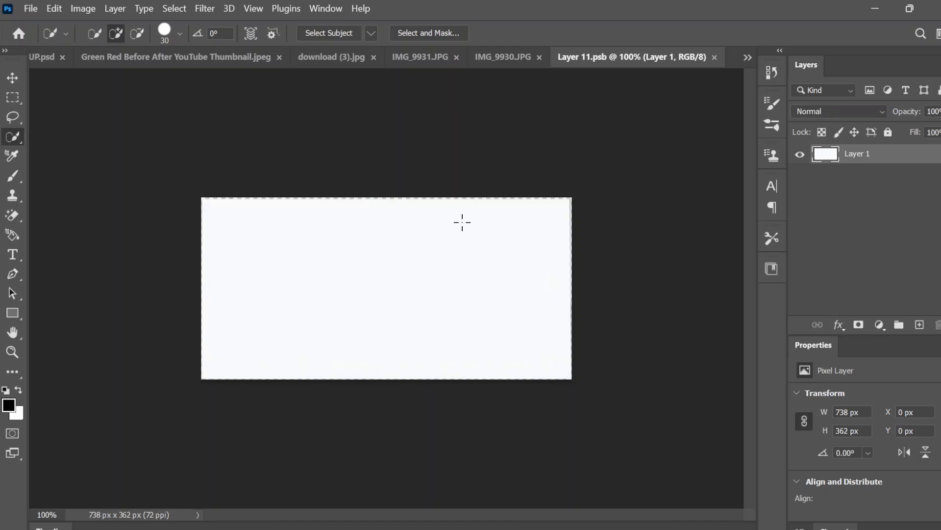
Place the Green and Yellow Design Conference Banner image from Downloads as an embedded object over the white panel.
left_click(38, 13)
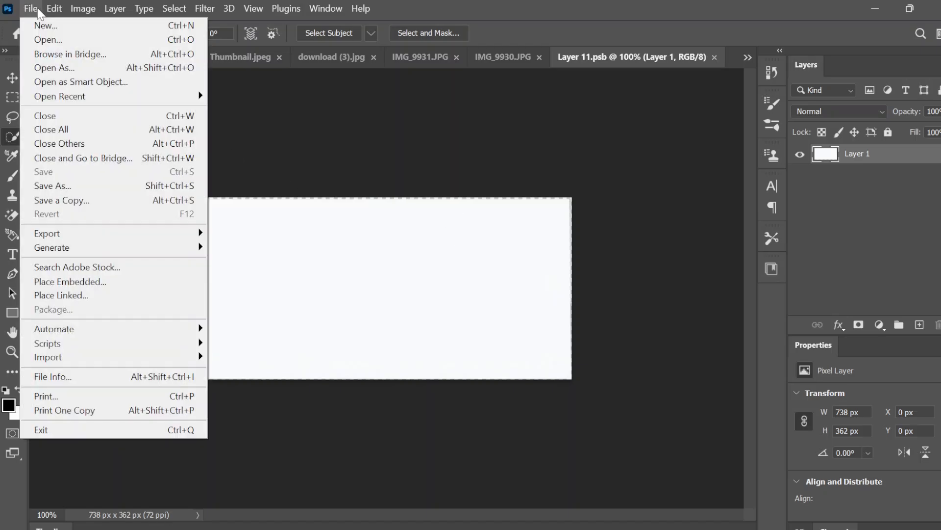
left_click(45, 283)
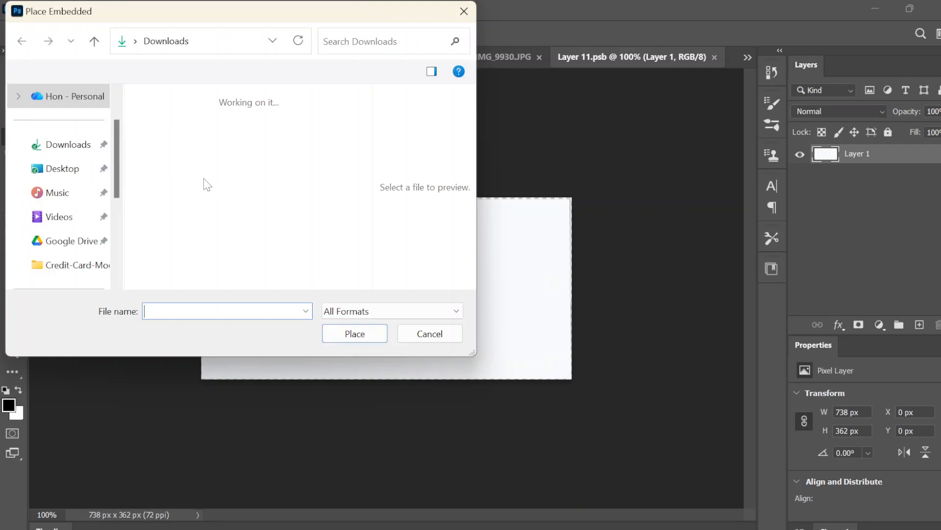
scroll(218, 205, "down", 3)
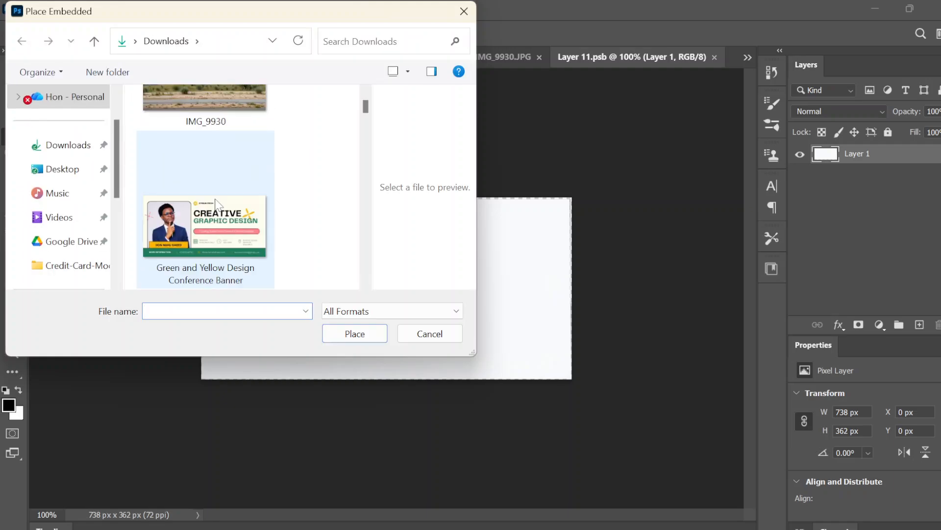
double_click(216, 205)
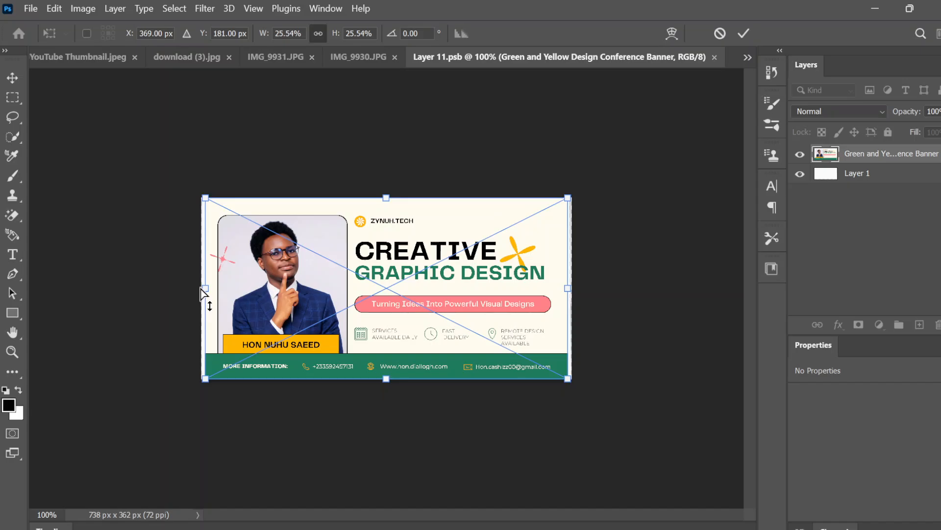
Stretch the placed banner to about 747 x 369 px so it covers the whole panel, and save the smart object's contents.
left_click_drag(205, 293, 201, 289)
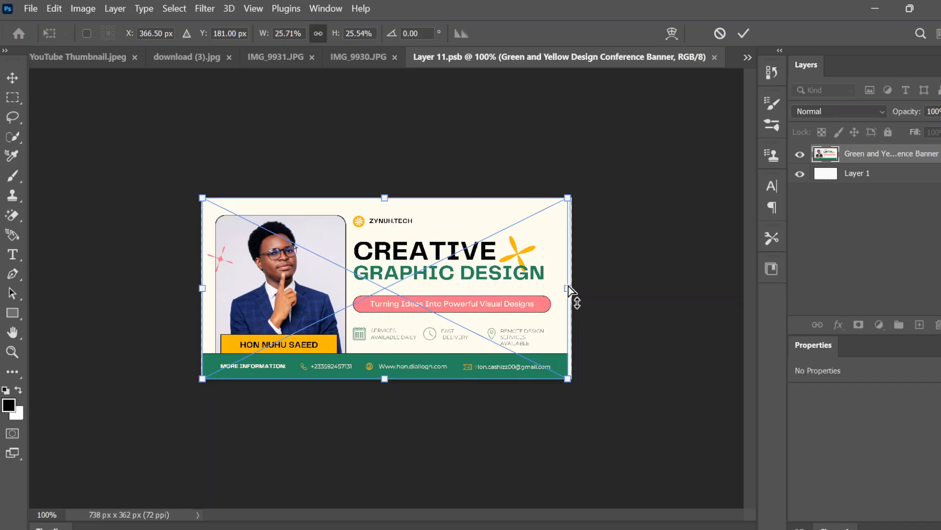
left_click_drag(568, 287, 575, 287)
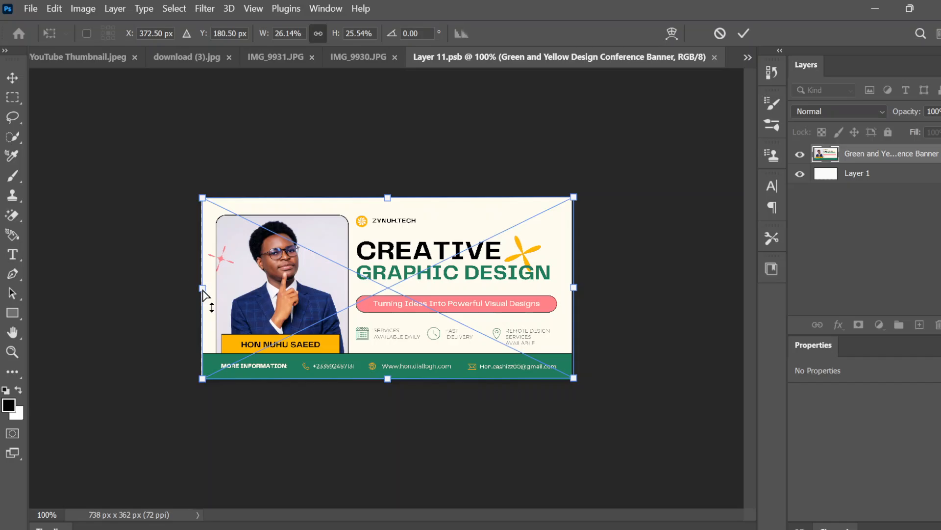
left_click_drag(203, 290, 200, 288)
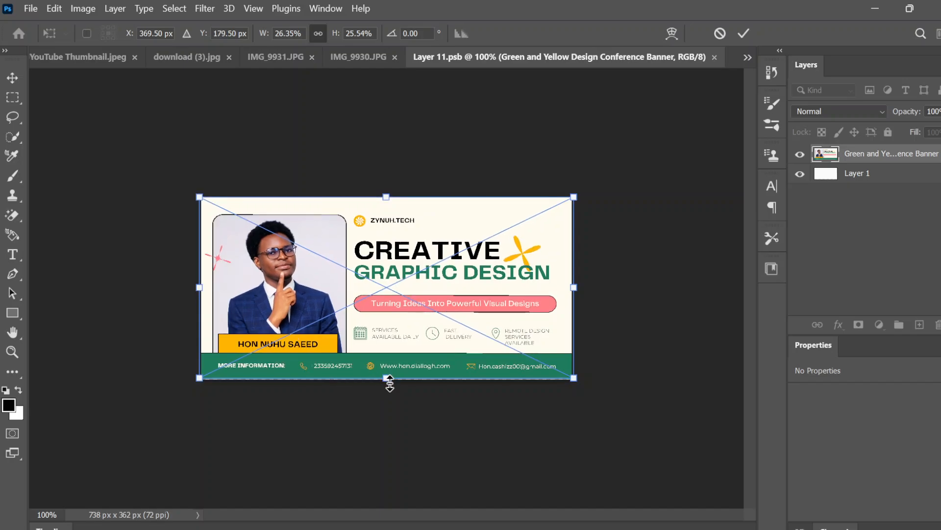
left_click_drag(387, 381, 386, 381)
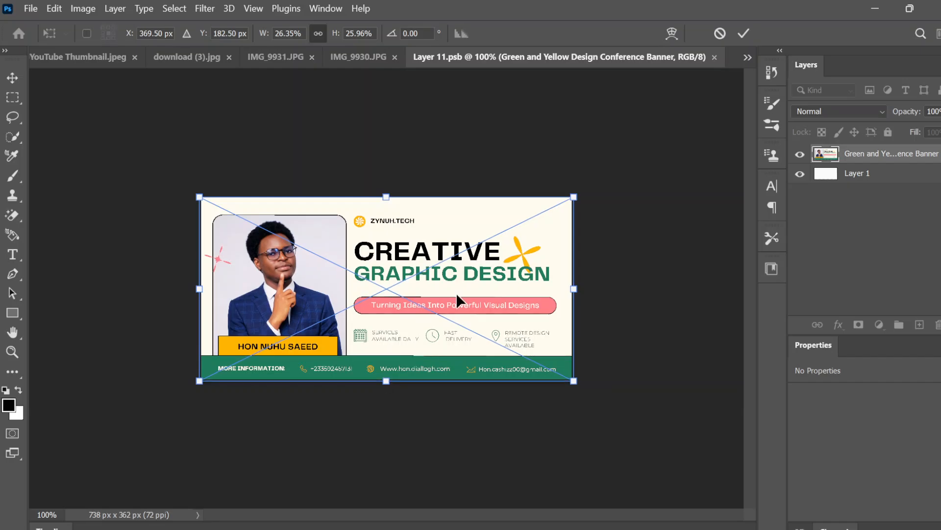
left_click(744, 33)
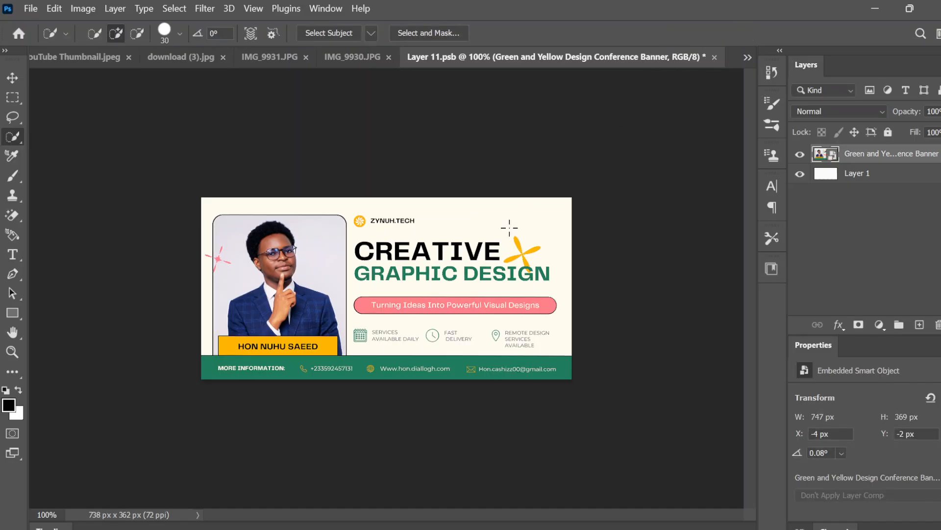
key("ctrl+s")
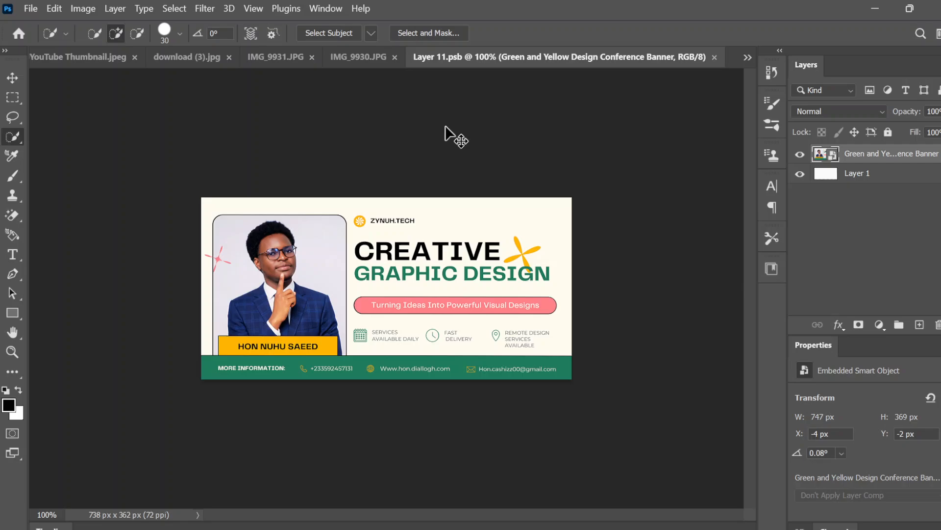
Return to the IMG_9930.JPG billboard image and set the banner smart object's blend mode to Multiply.
left_click(349, 54)
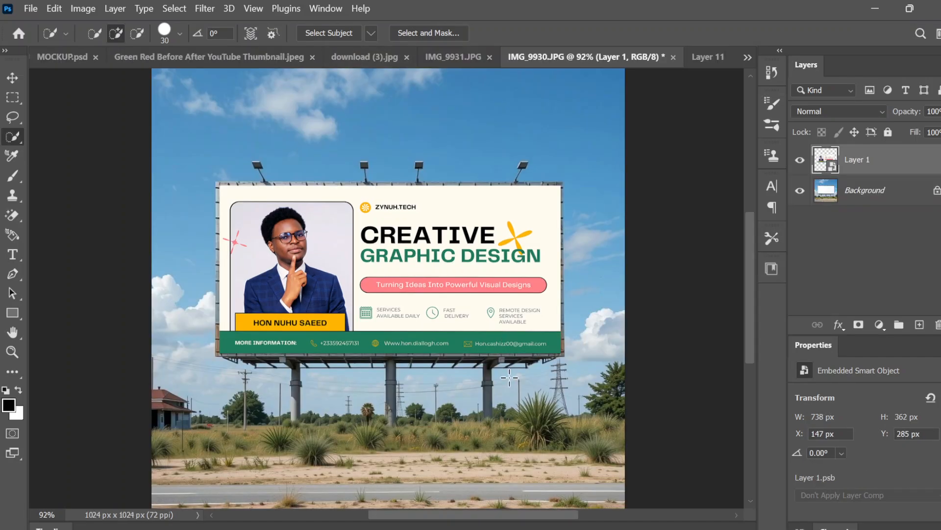
left_click(873, 104)
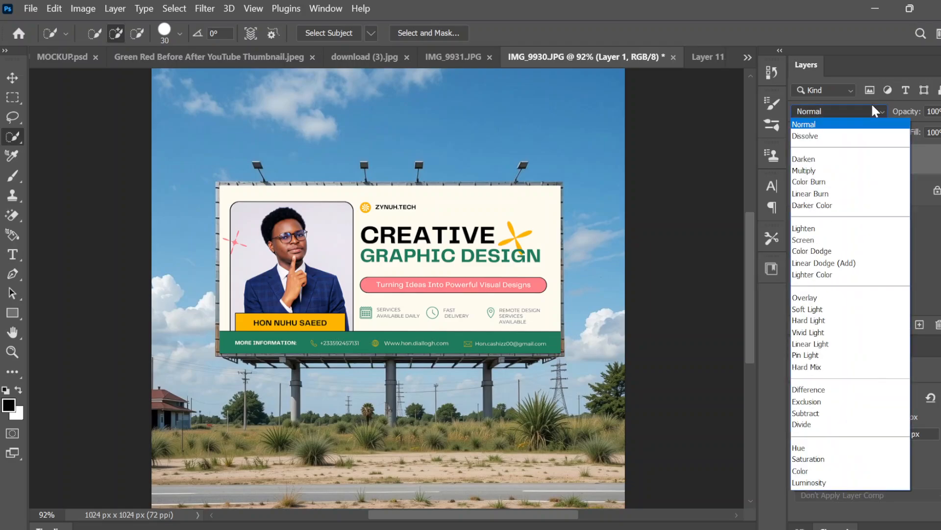
left_click(835, 175)
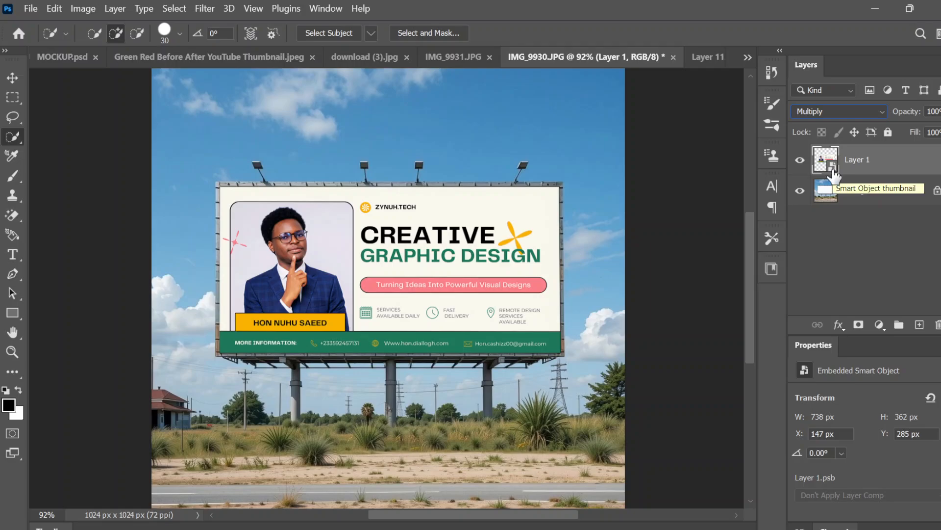
key("ctrl+minus")
key("ctrl+minus")
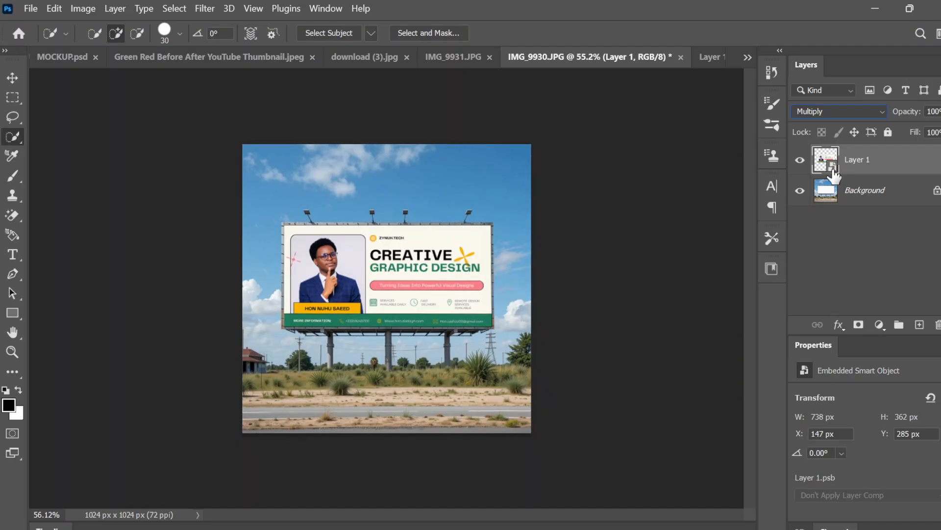
key("ctrl+plus")
key("ctrl+plus")
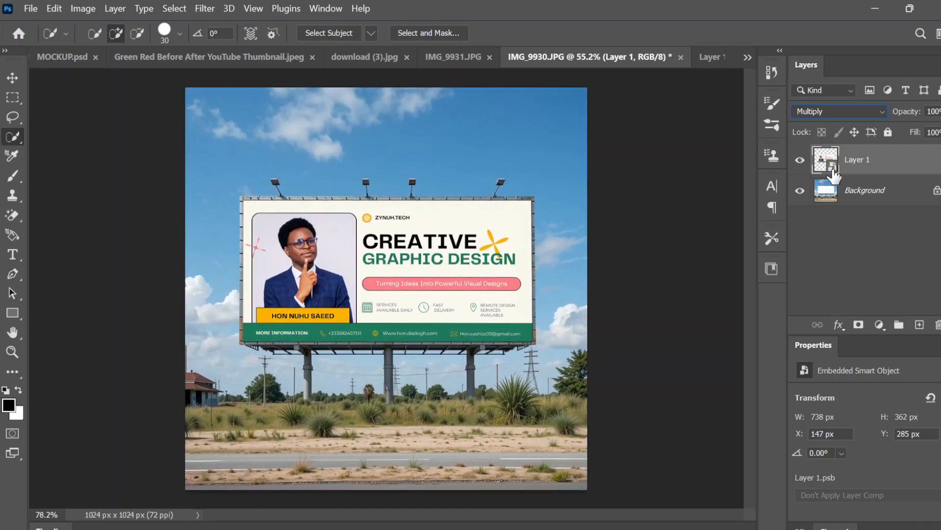
key("ctrl+minus")
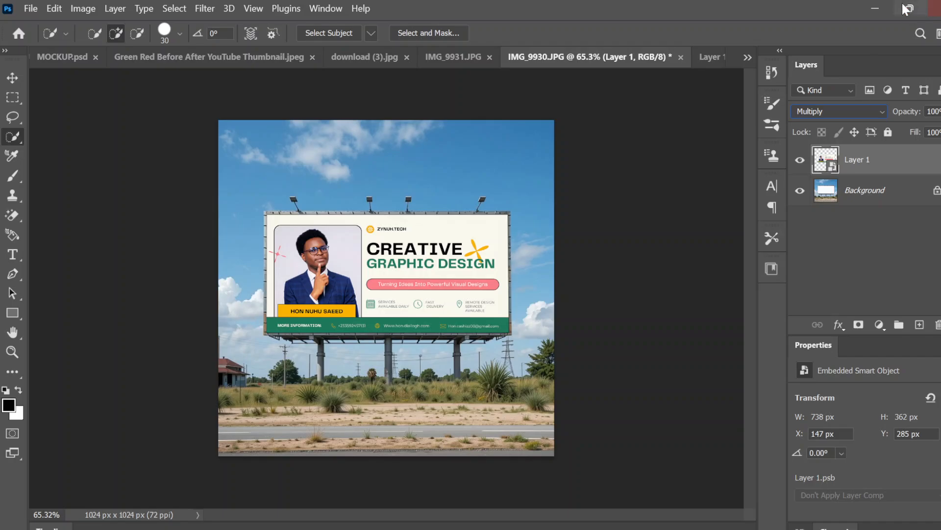
left_click(875, 8)
mouse_move(517, 526)
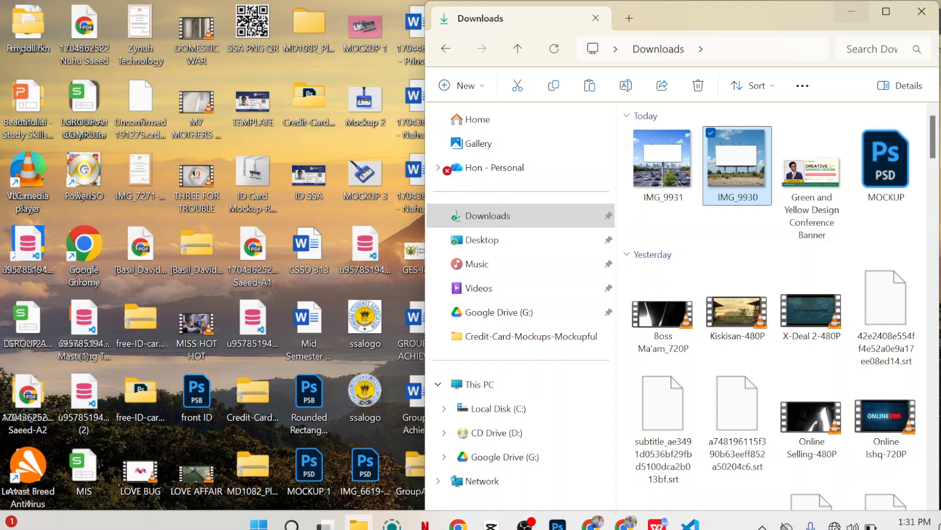
left_click(520, 525)
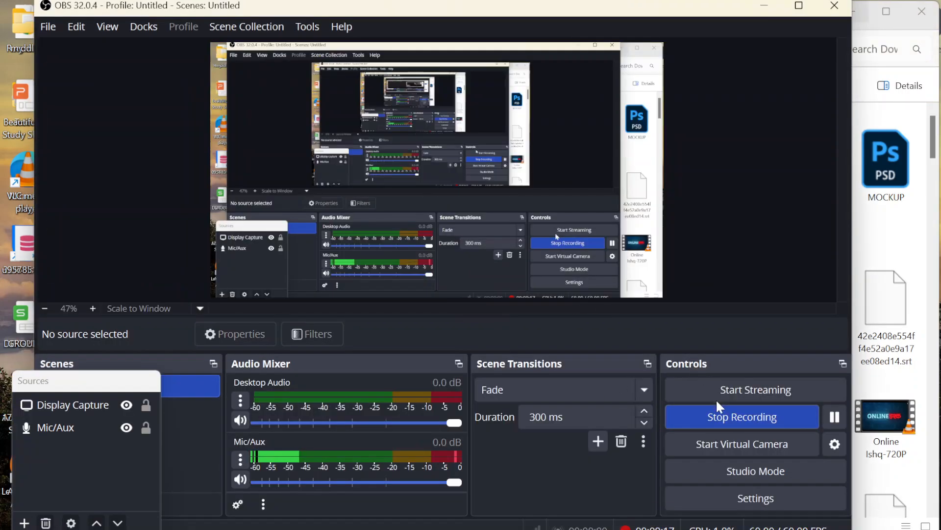